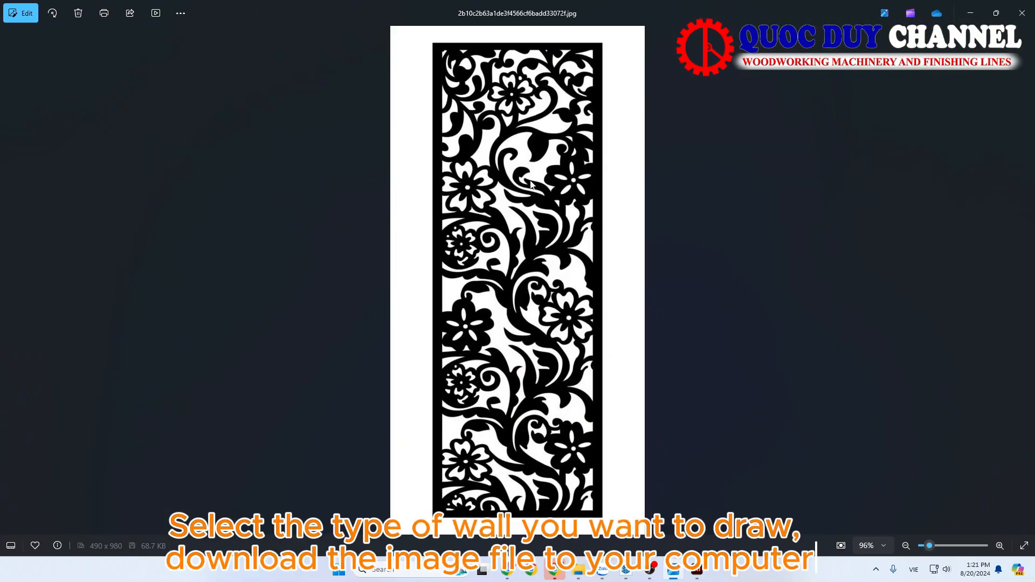
Examine the floral wall panel image up close, down to its lower part.
scroll(531, 185, "up", 5)
left_click_drag(550, 199, 516, 203)
left_click_drag(525, 363, 474, 245)
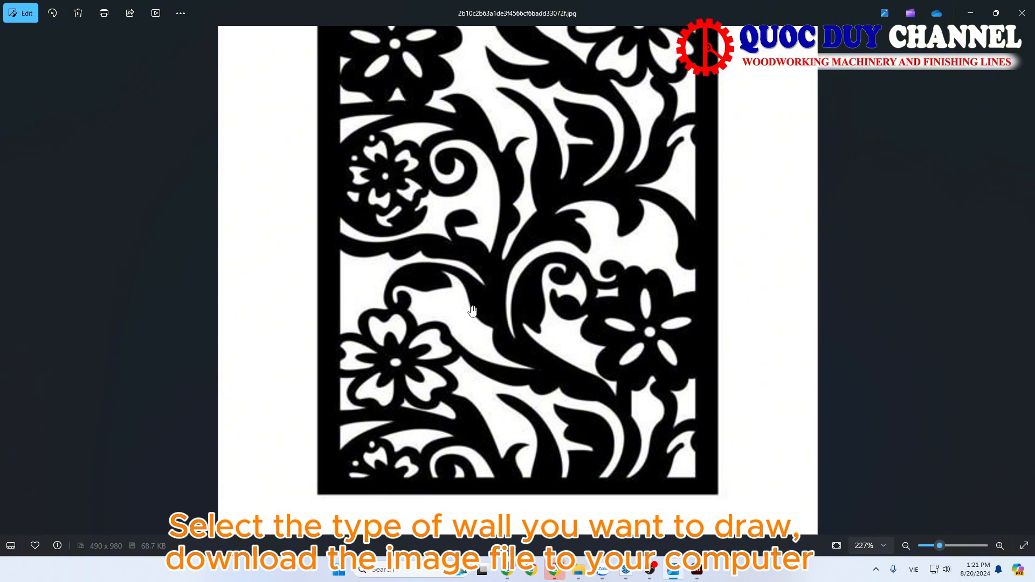
scroll(472, 311, "down", 5)
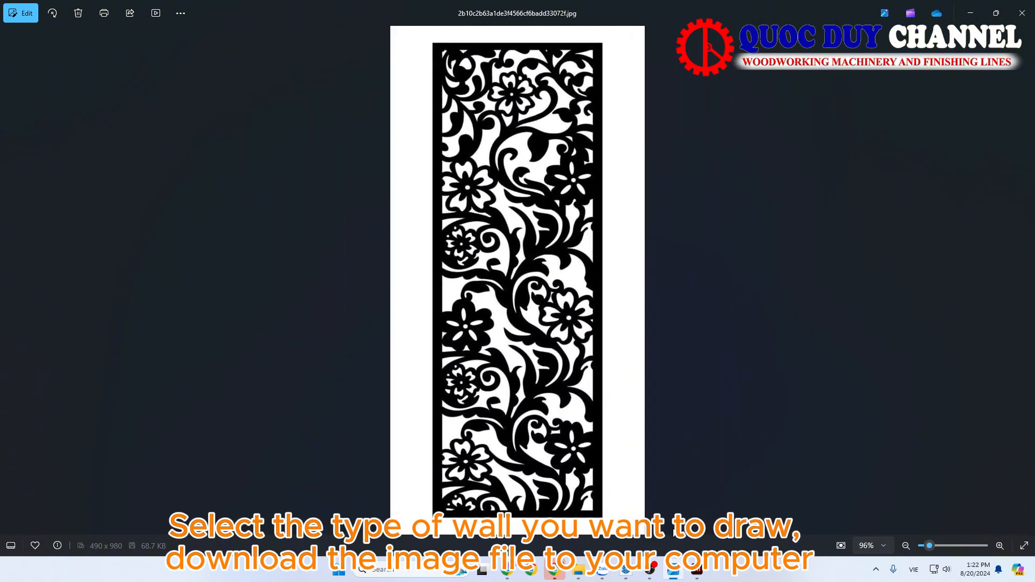
Switch to Illustrator and create a new portrait document 800 mm wide and 2000 mm high.
left_click(696, 569)
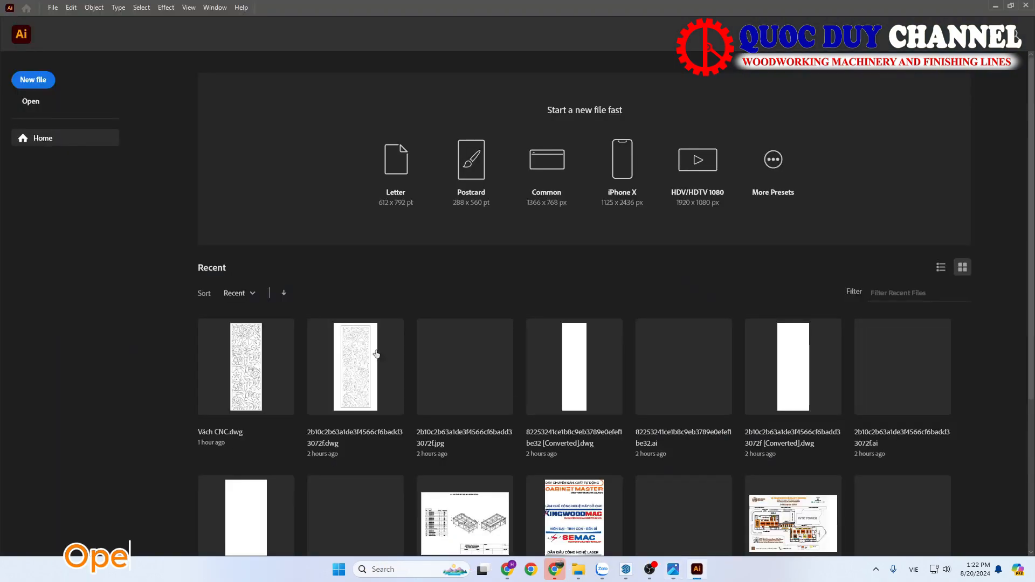
left_click(33, 79)
left_click_drag(571, 98, 576, 185)
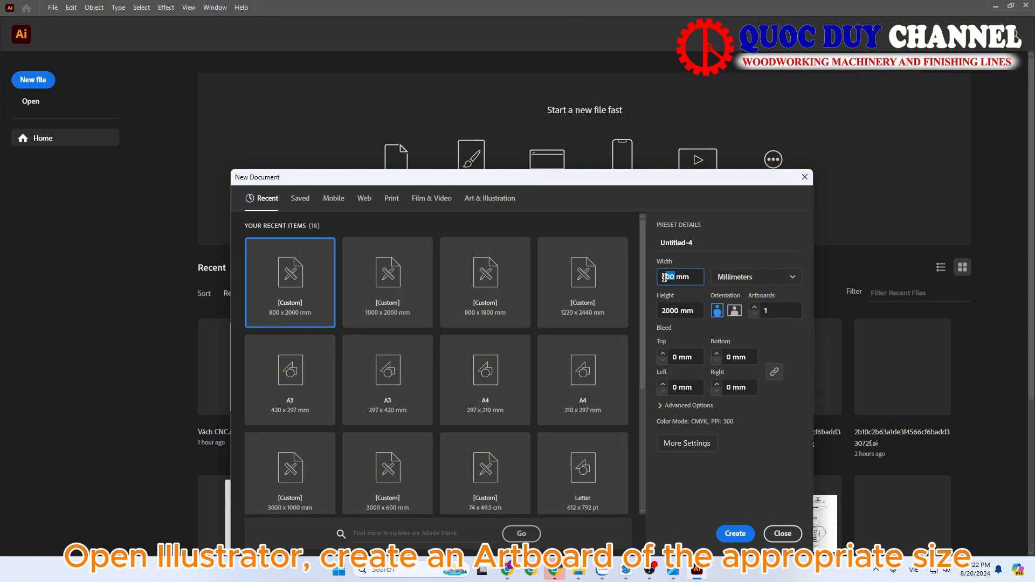
left_click(735, 533)
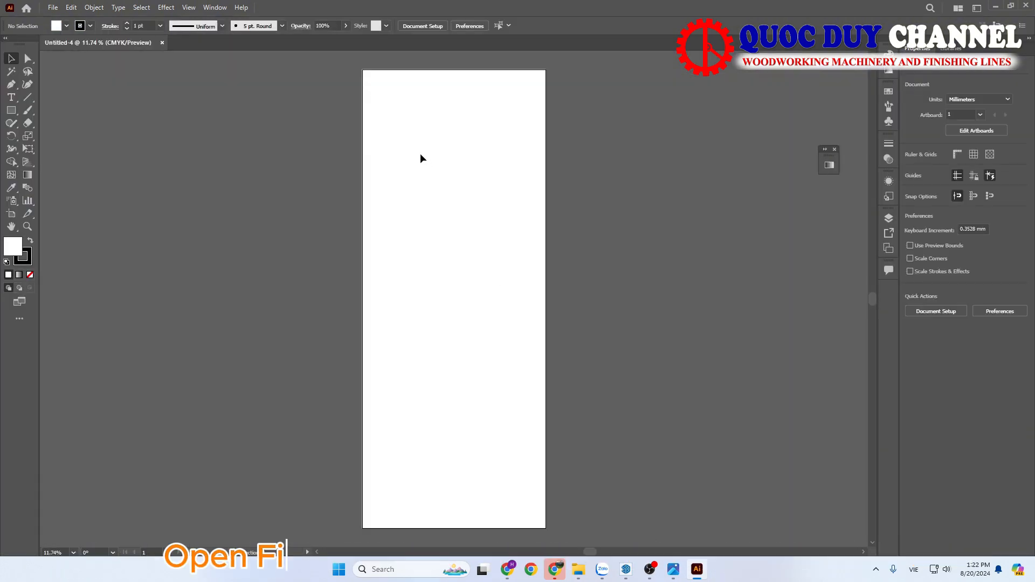
Place the image 2b10c2b63a1de3f4566cf6badd33072f.jpg near the artboard's upper-left corner.
left_click(54, 7)
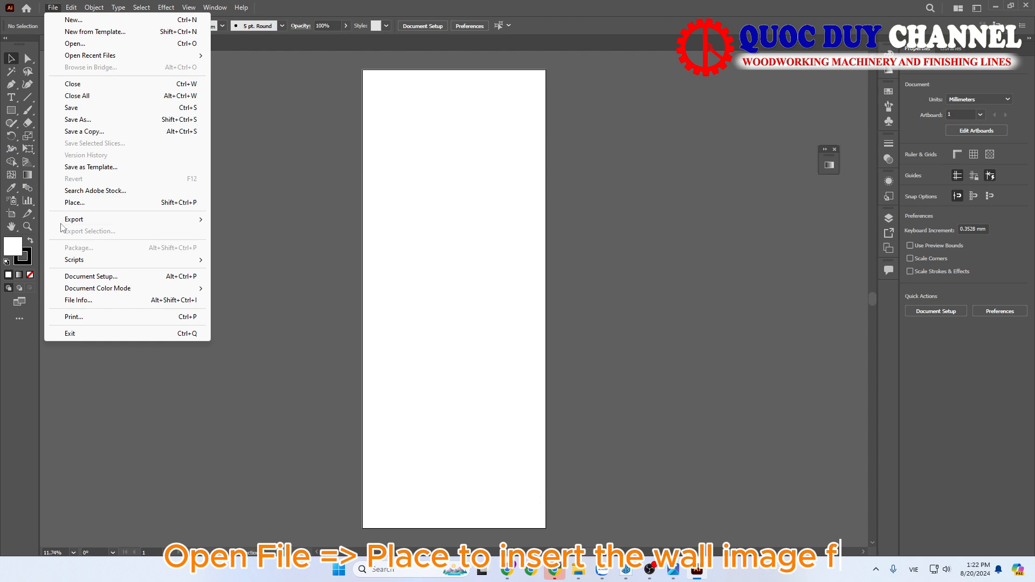
left_click(81, 203)
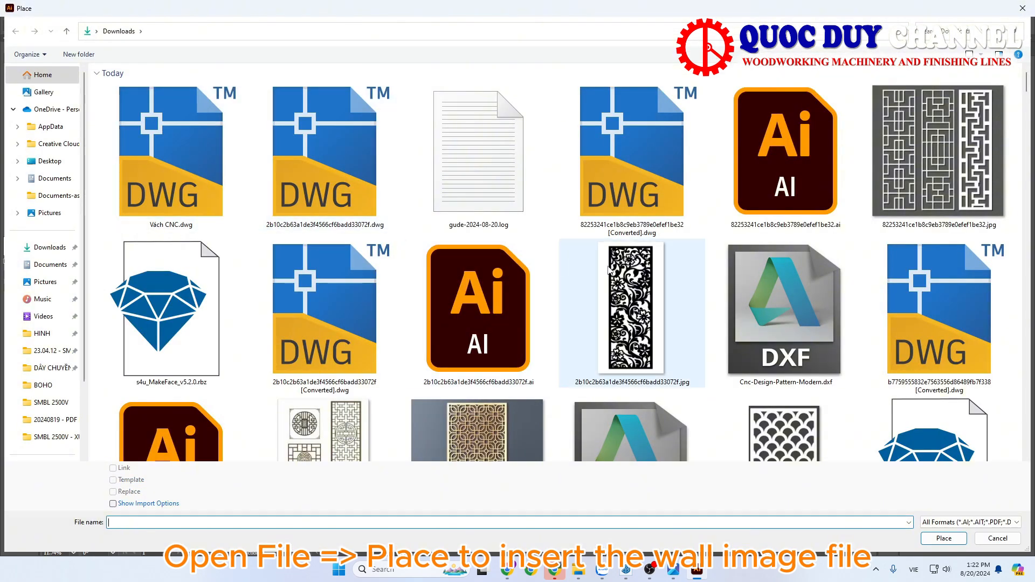
double_click(632, 307)
left_click(371, 104)
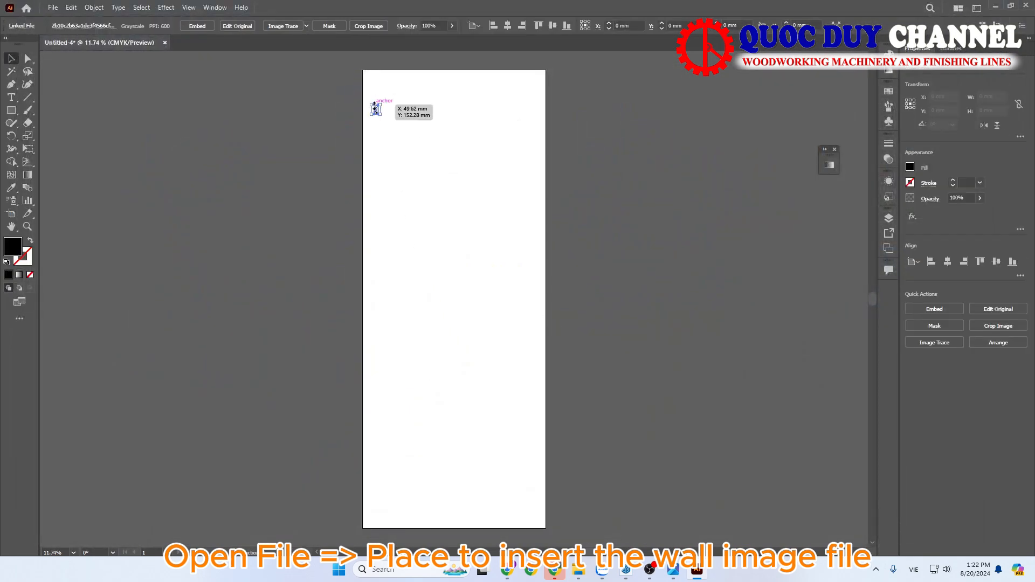
Scale the placed image proportionally to about 672 x 1345 mm and move it to the artboard's horizontal centre.
left_click_drag(376, 112, 613, 522, "shift")
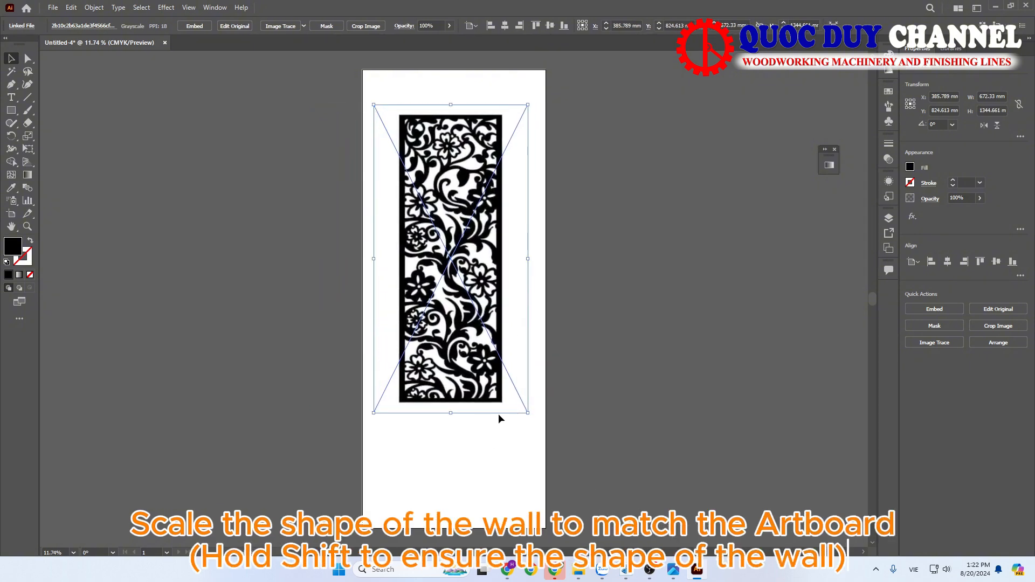
scroll(488, 388, "down", 1)
left_click_drag(468, 299, 473, 357)
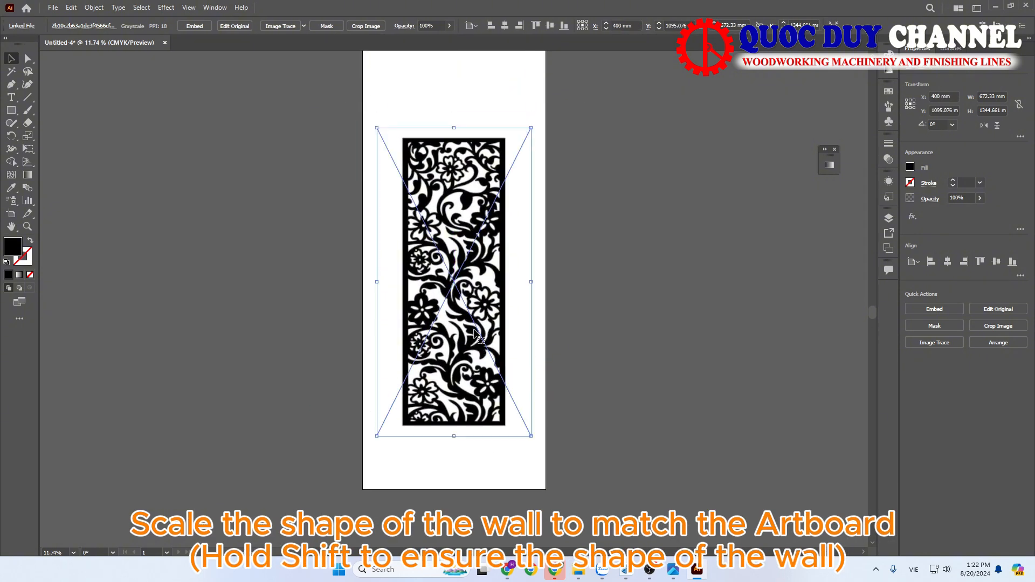
Start cropping the image and trim the white margin up to the black frame's right edge.
right_click(487, 341)
left_click(513, 383)
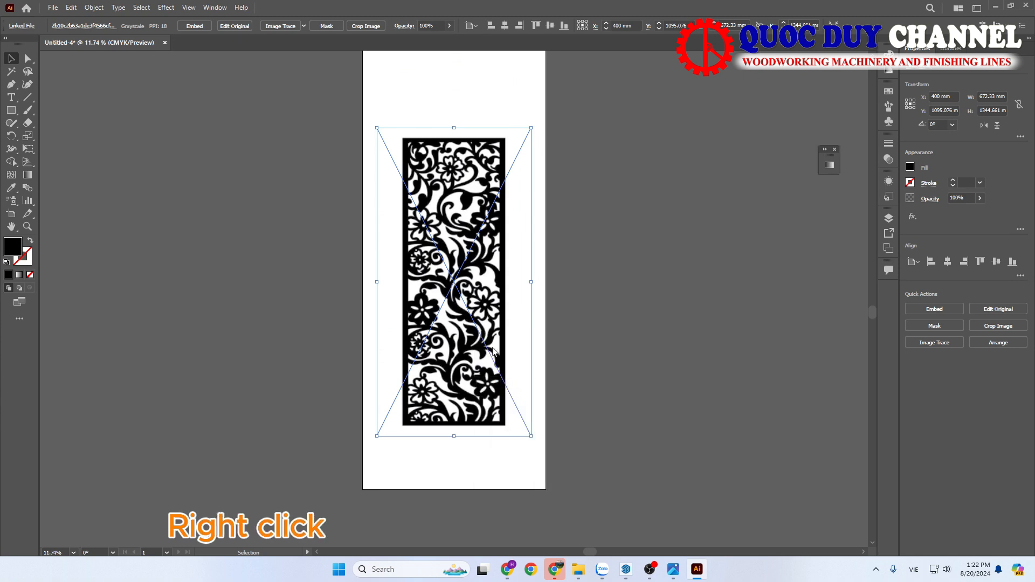
scroll(493, 291, "up", 4, "alt")
scroll(557, 273, "up", 3, "alt")
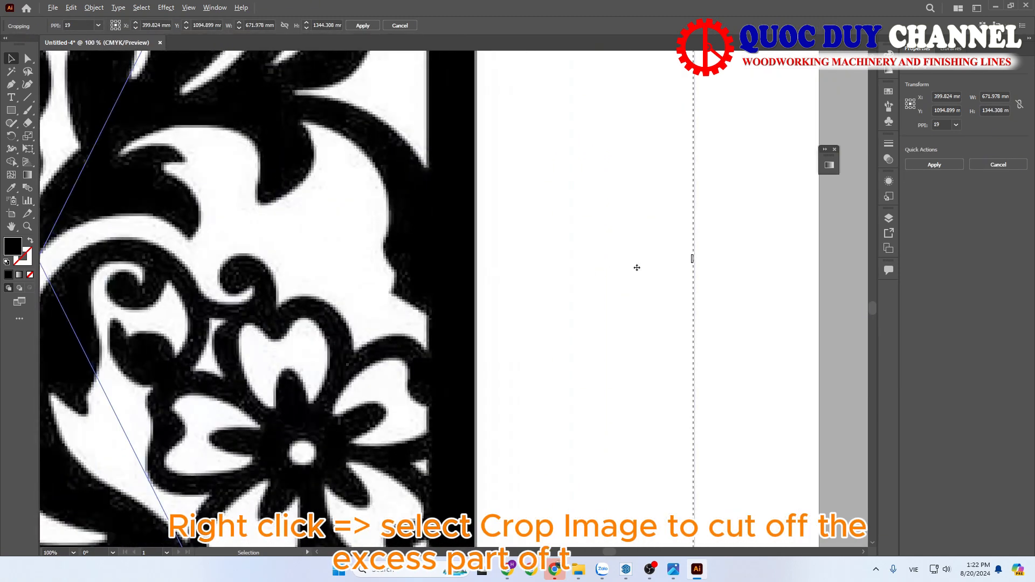
left_click_drag(692, 260, 473, 287)
scroll(580, 238, "down", 4, "alt")
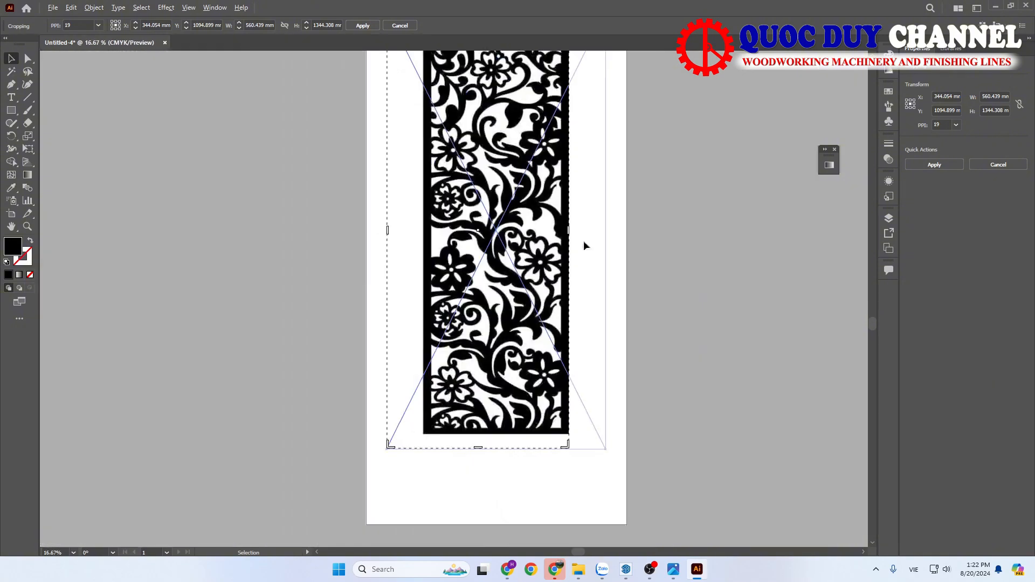
Pull the crop boundary in to the black frame's bottom and left edges.
scroll(493, 450, "up", 3, "alt")
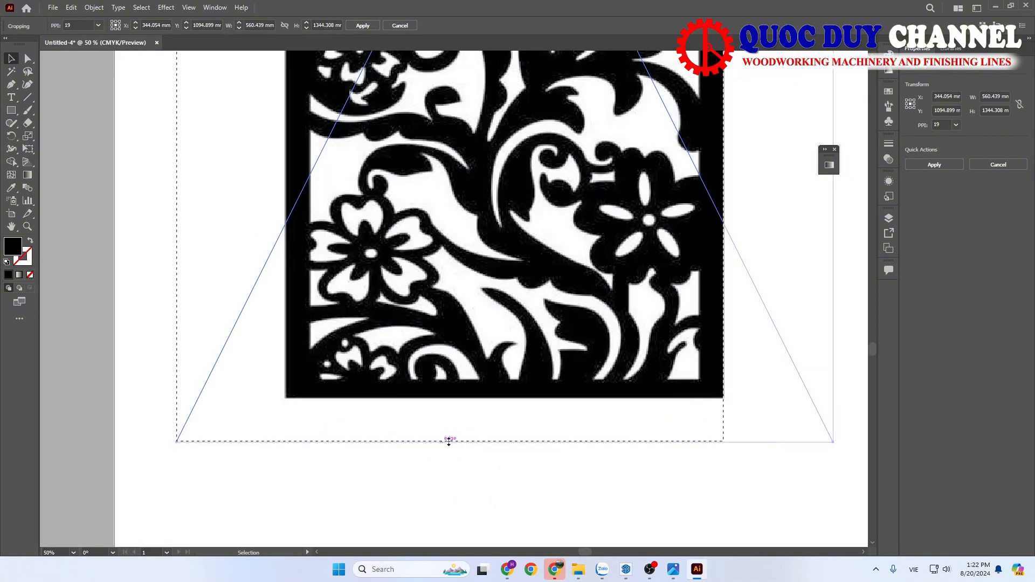
left_click_drag(448, 441, 456, 400)
scroll(436, 330, "down", 3, "alt")
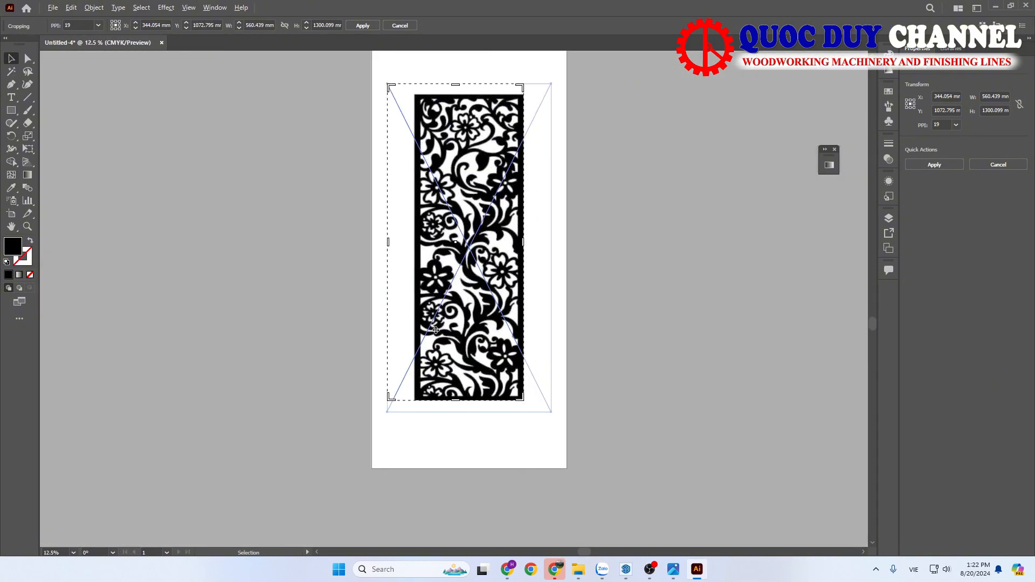
scroll(415, 243, "up", 5, "alt")
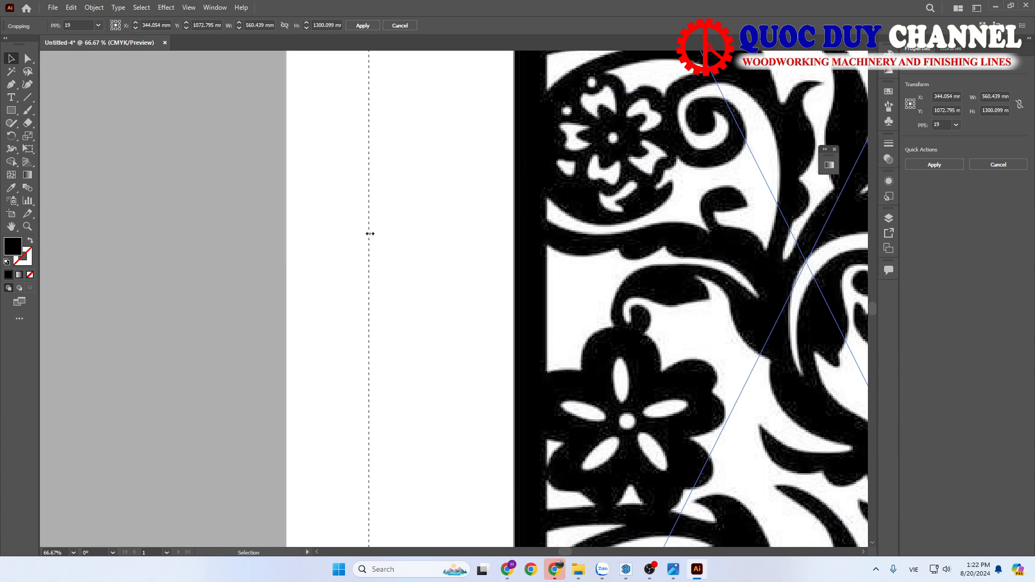
left_click_drag(370, 233, 519, 261)
scroll(402, 307, "down", 3, "alt")
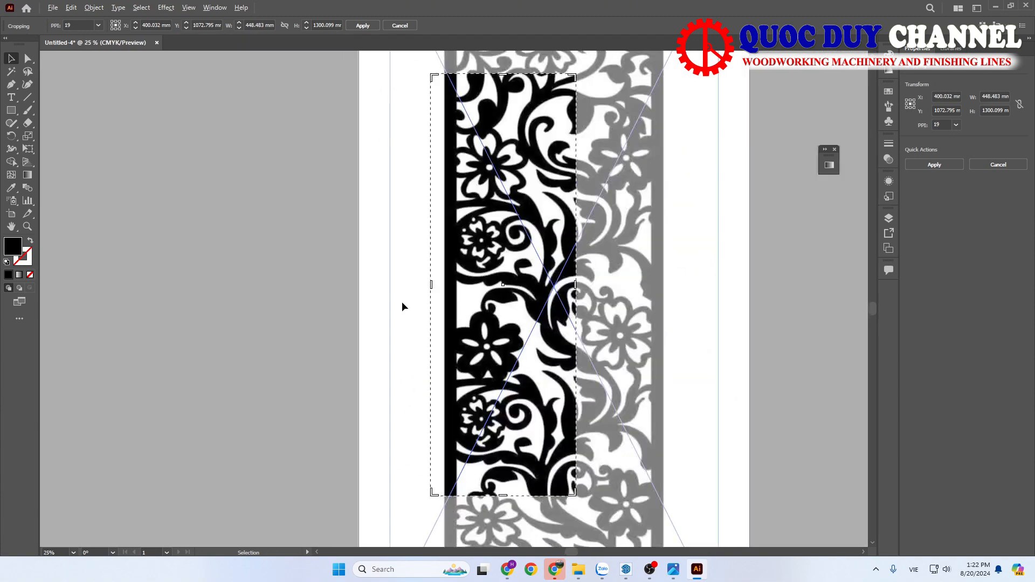
Trim the crop boundary to the black frame's top edge and apply the crop.
scroll(519, 75, "up", 2)
scroll(501, 113, "up", 4, "alt")
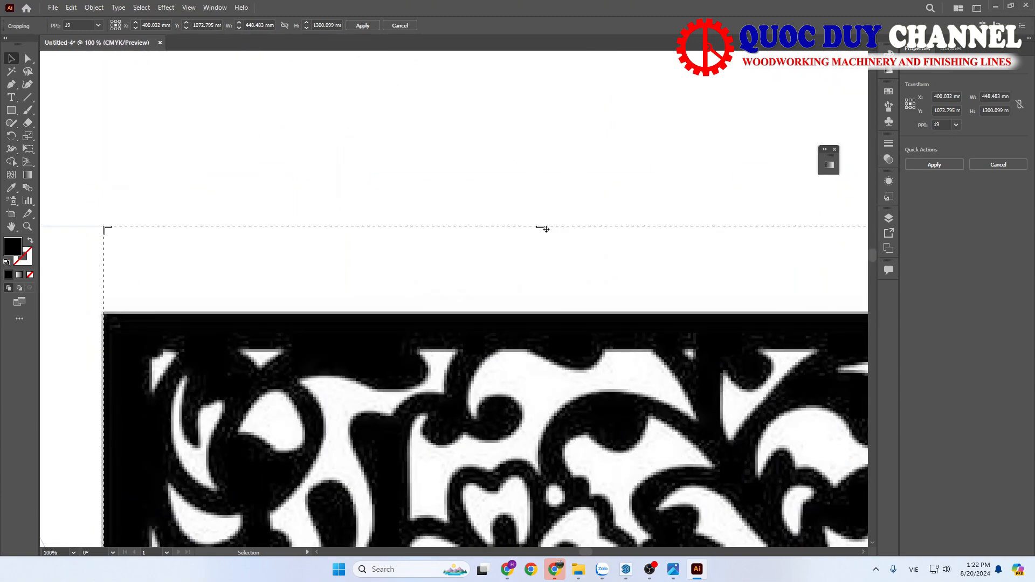
left_click_drag(545, 230, 548, 319)
key("Return")
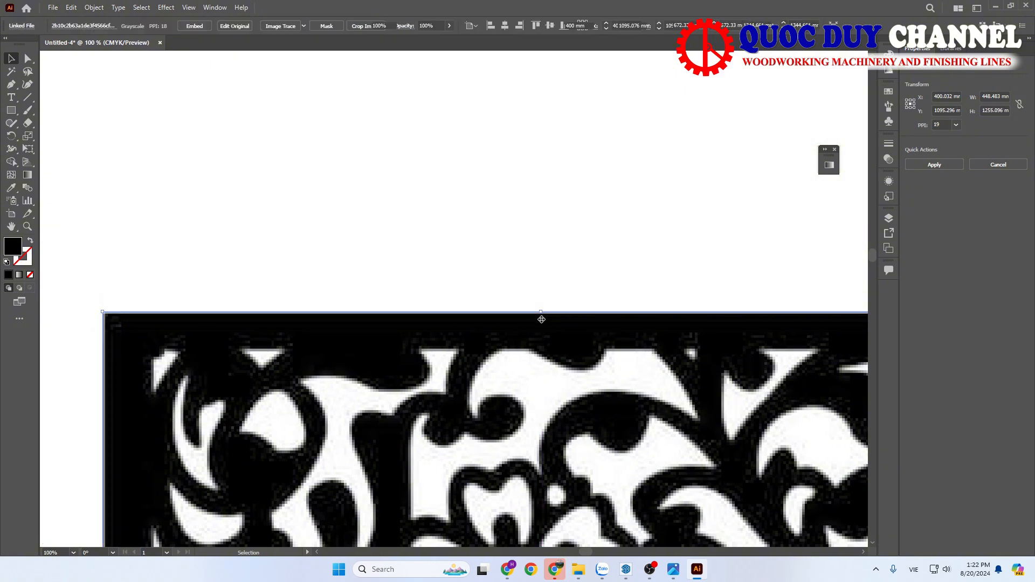
scroll(507, 302, "down", 7, "alt")
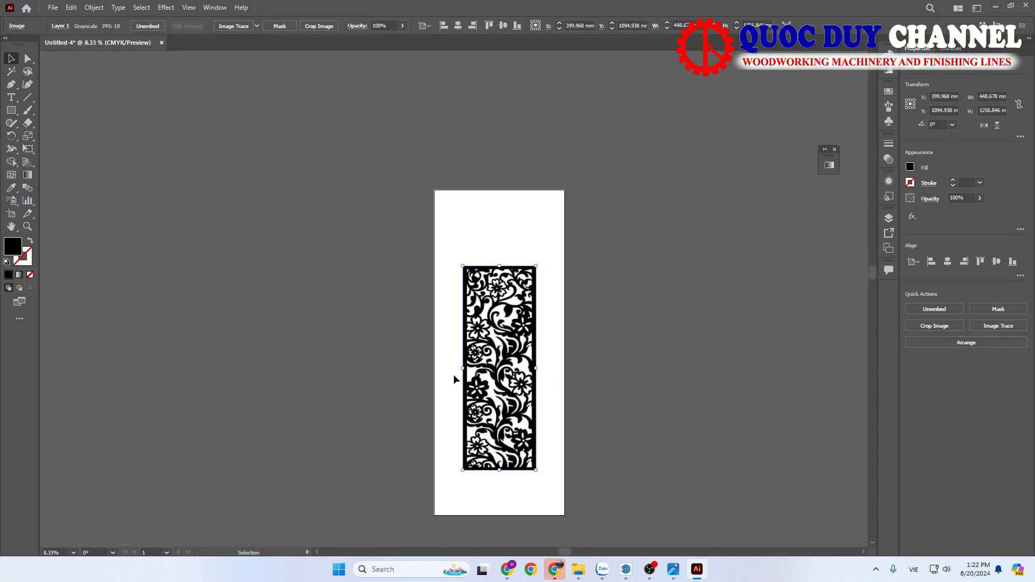
Align the cropped image to the artboard's lower-right corner, enlarge it proportionally to 2000 mm high, and centre it horizontally on the artboard.
left_click_drag(523, 471, 551, 517)
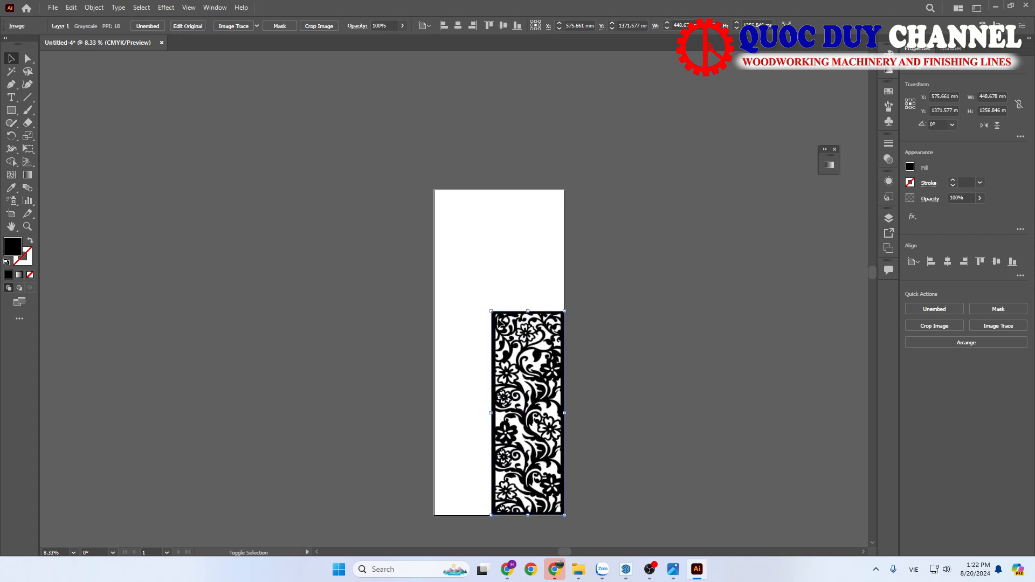
left_click_drag(492, 311, 441, 189)
left_click(947, 262)
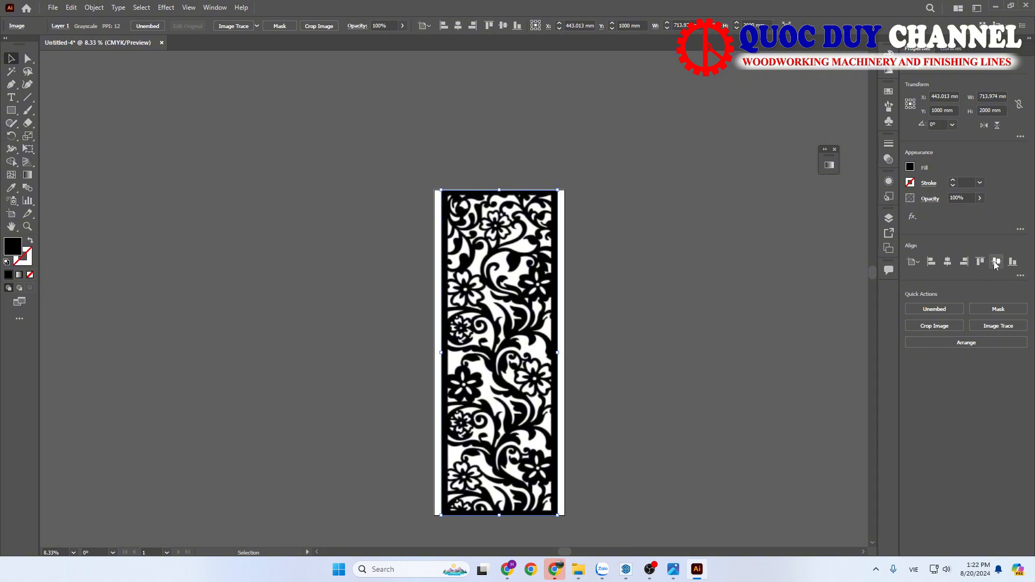
left_click(677, 279)
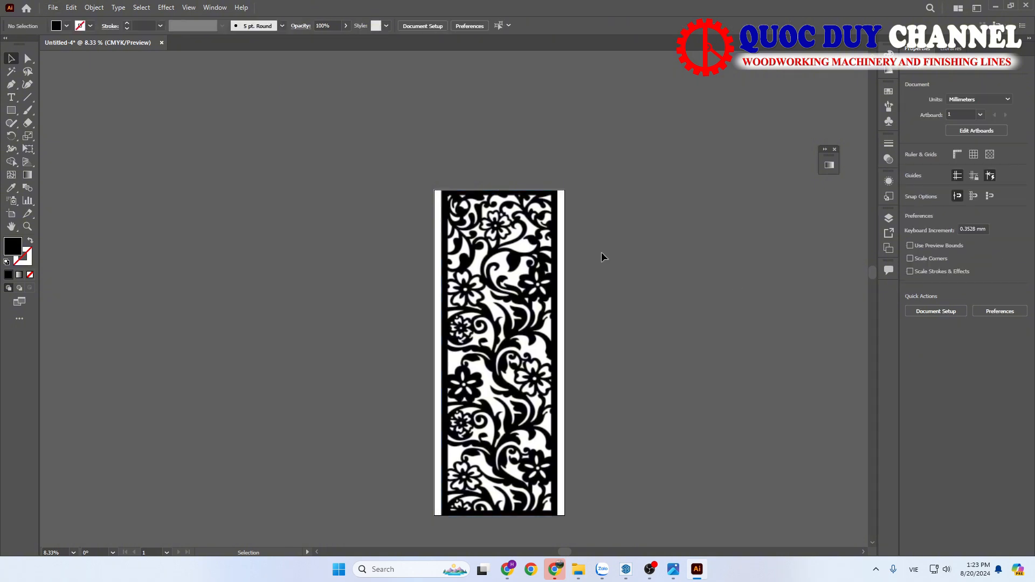
Convert the panel image to vector paths using Image Trace with the default preset and Expand.
key("ctrl+minus")
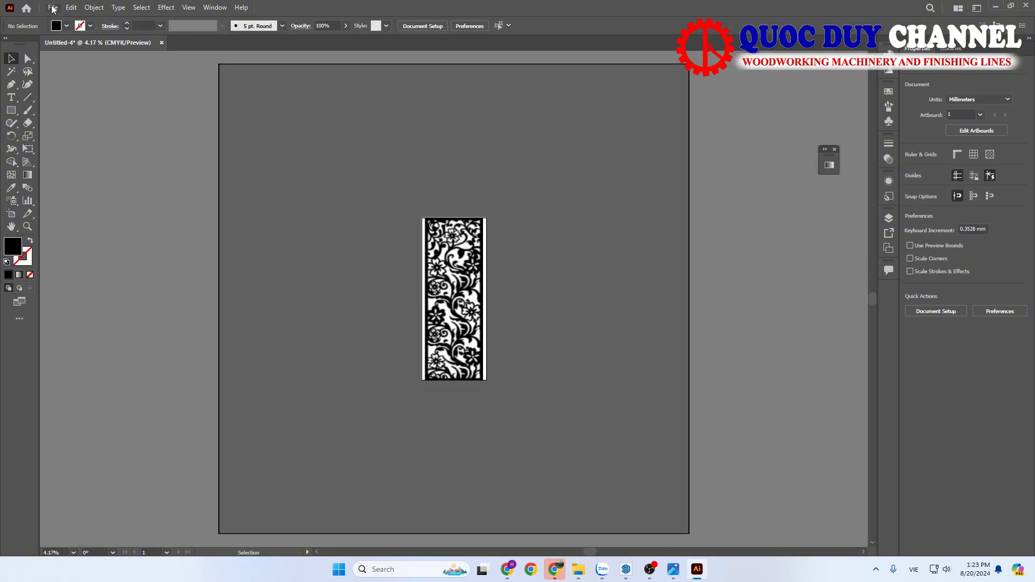
left_click(464, 291)
key("ctrl+plus")
key("ctrl+plus")
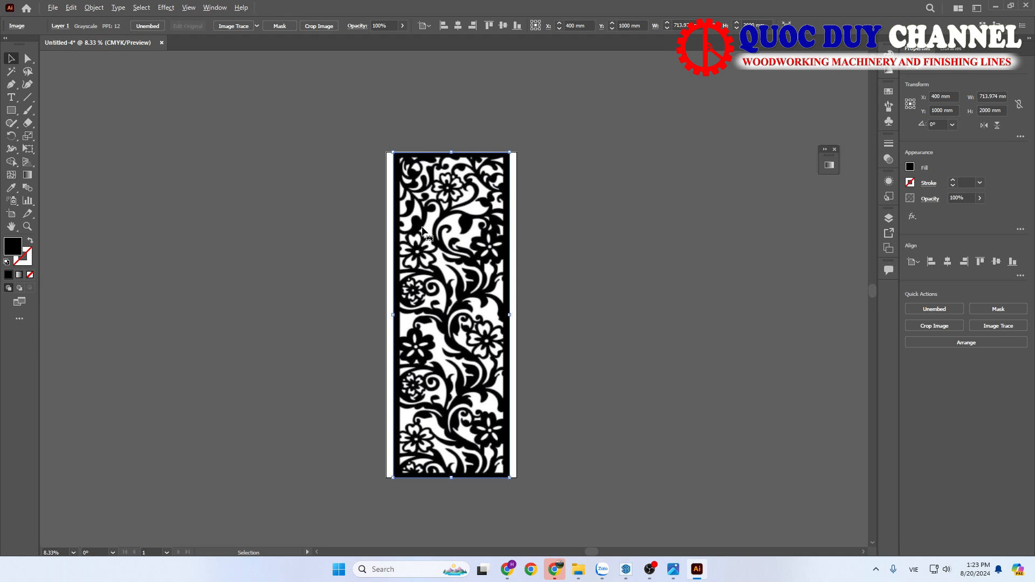
left_click(237, 27)
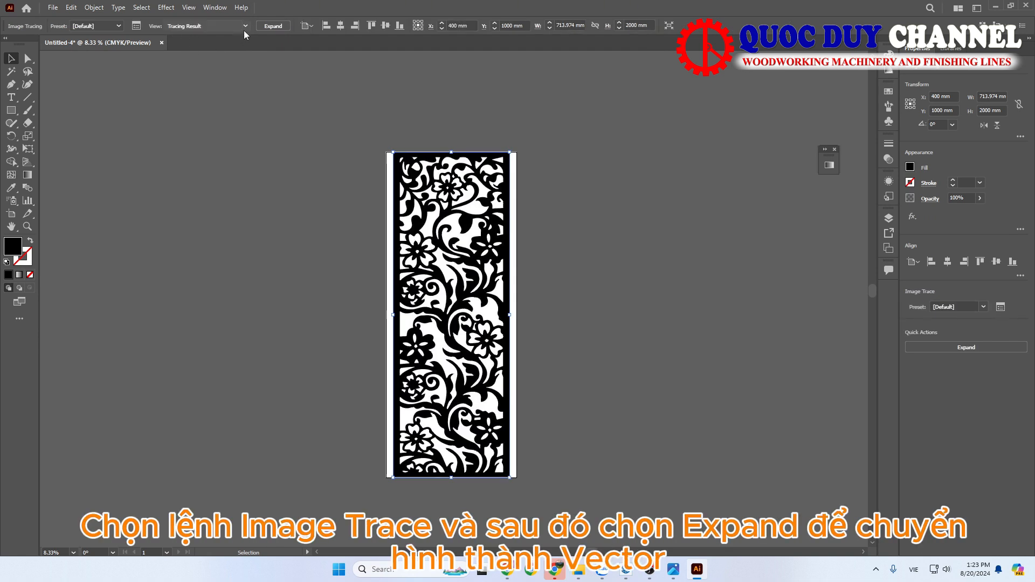
left_click(259, 26)
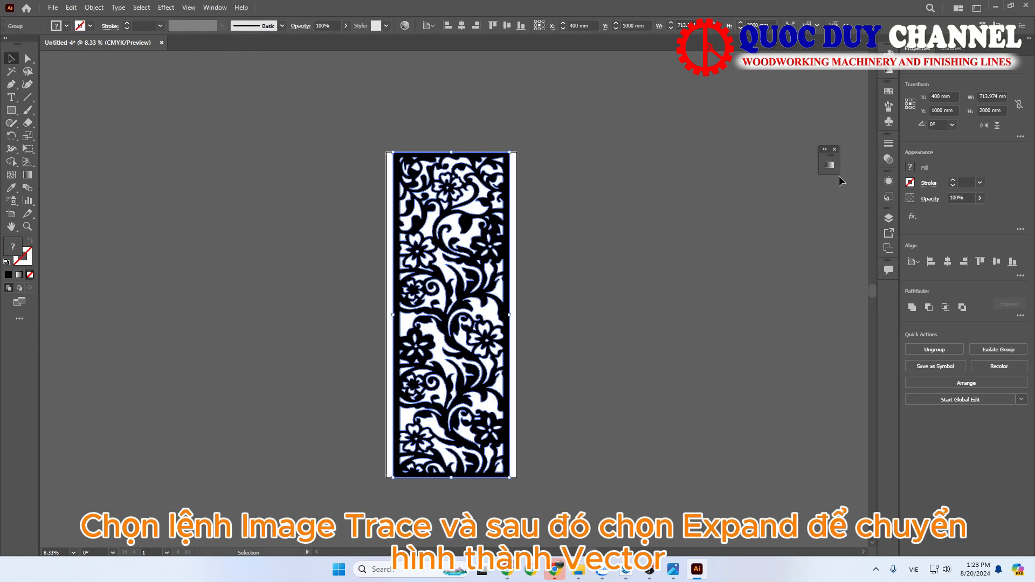
Ungroup the expanded tracing and give its paths a 0.25 pt stroke.
right_click(510, 286)
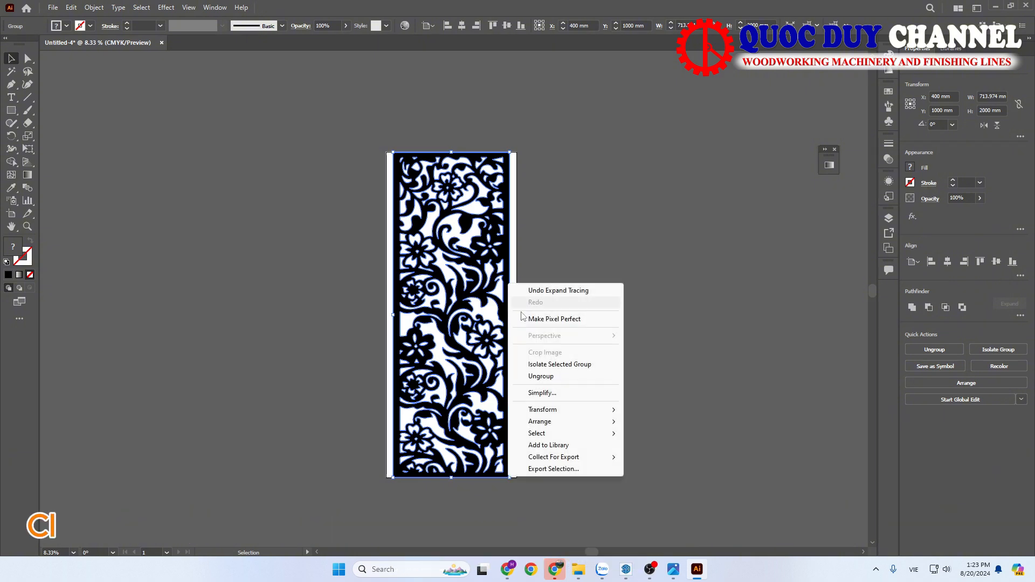
left_click(557, 377)
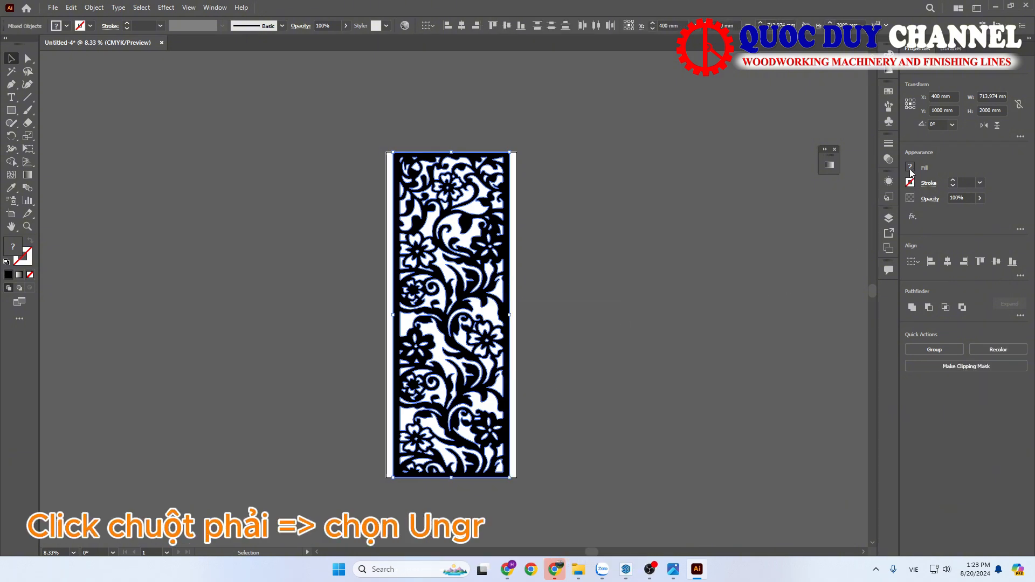
left_click(912, 183)
left_click(964, 181)
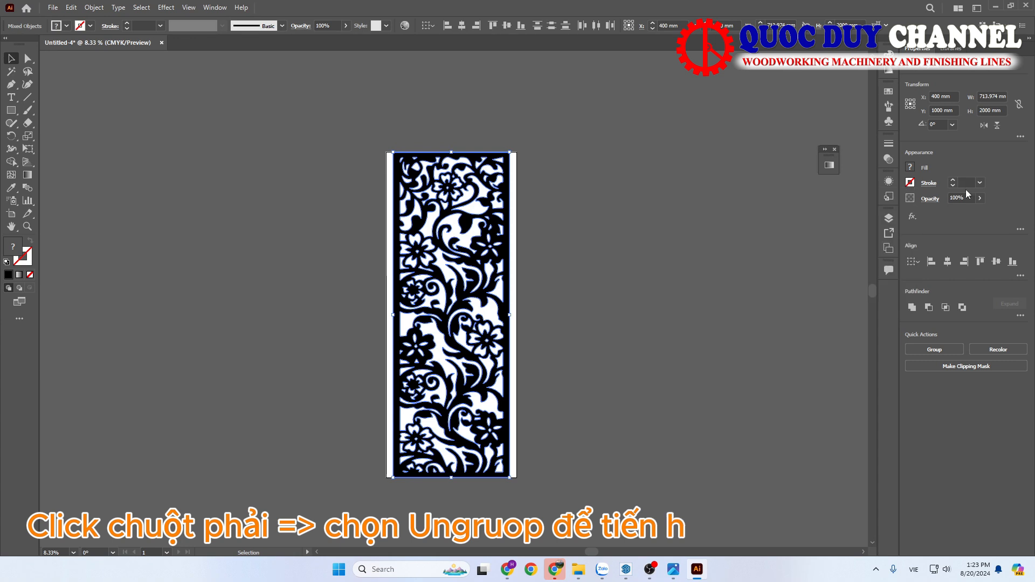
left_click(964, 183)
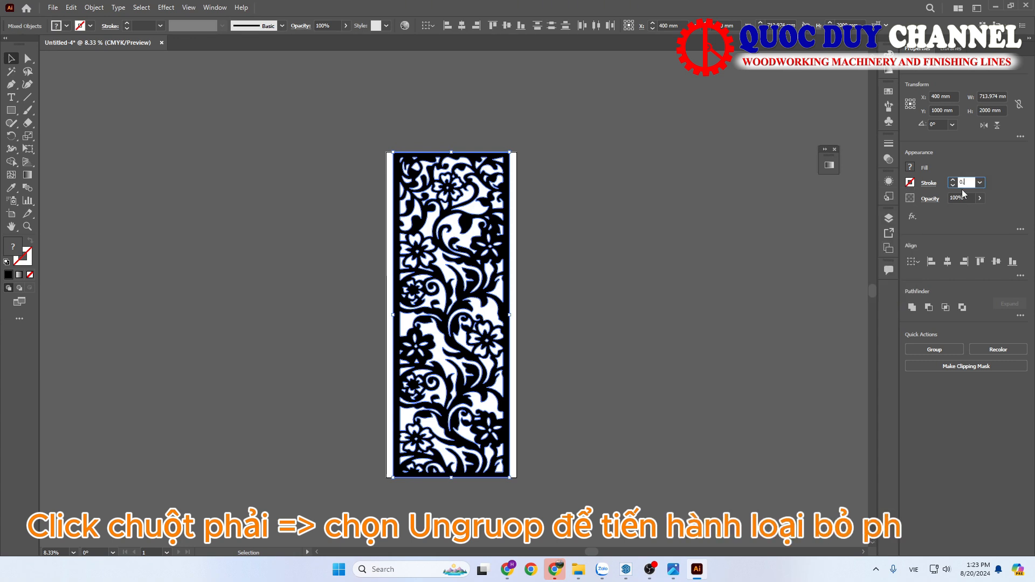
key("Return")
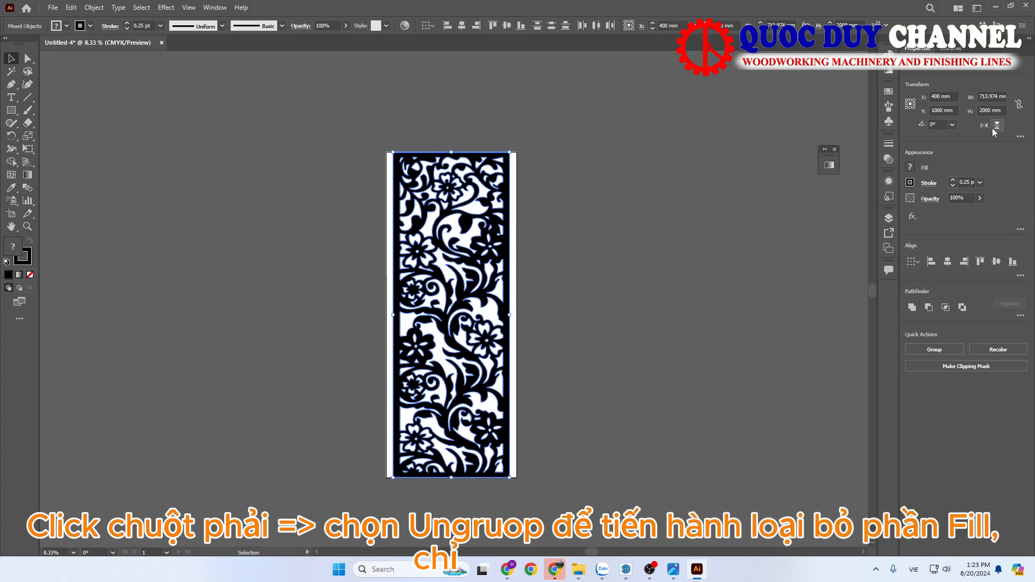
Set the fill of the traced paths to None, leave them deselected, and inspect the outlines.
left_click(911, 167)
left_click(792, 206)
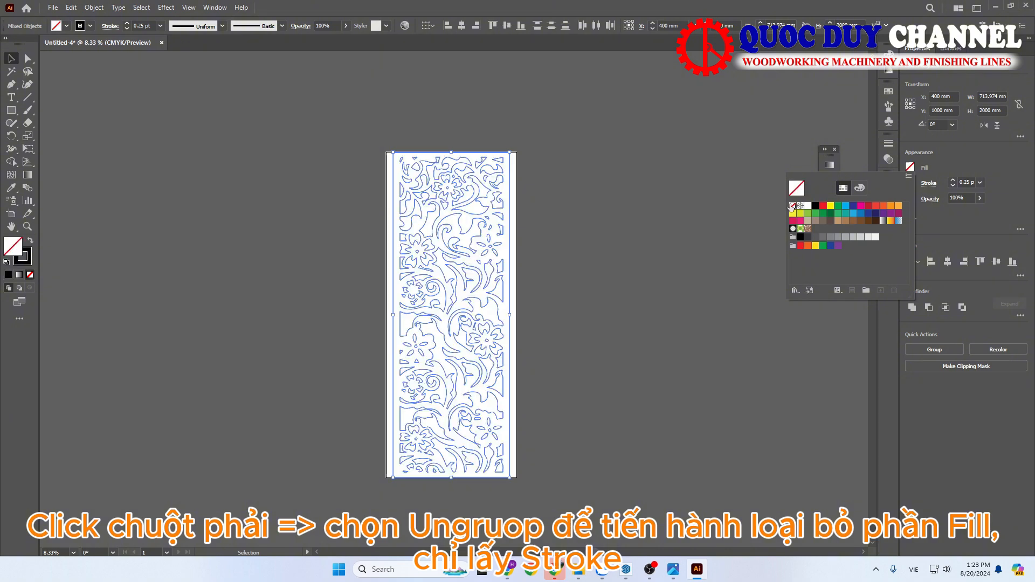
left_click(619, 259)
left_click(619, 260)
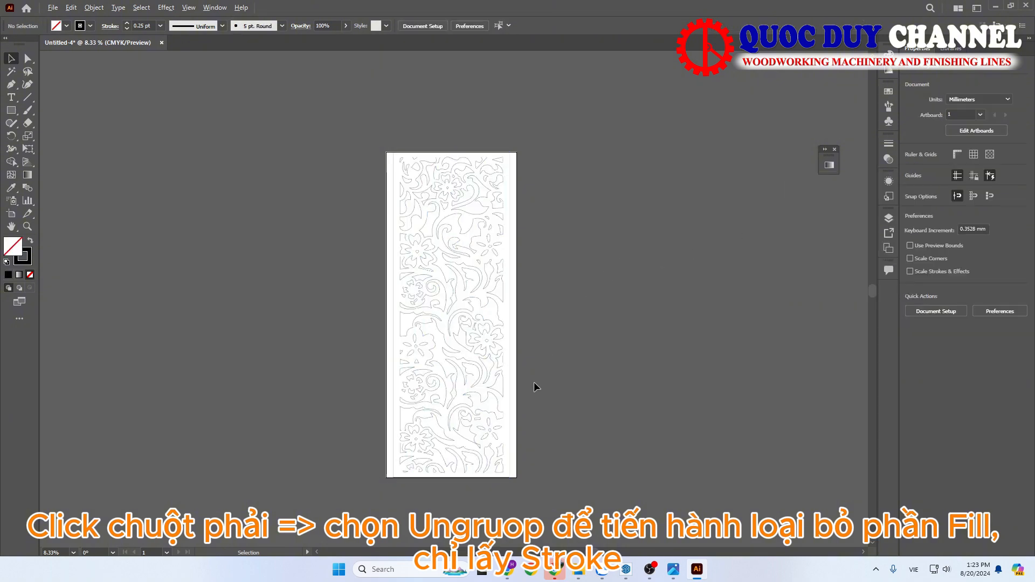
scroll(507, 400, "up", 4, "alt")
scroll(561, 372, "down", 3, "alt")
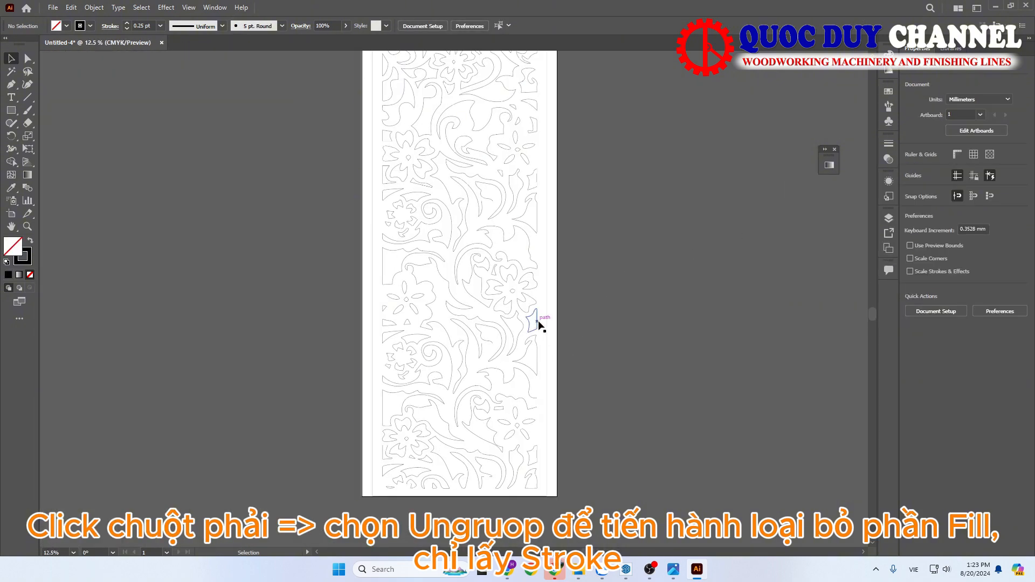
Inspect the traced outlines, set the stroke weight of all paths to 0.5 pt, and leave everything deselected.
scroll(545, 319, "up", 2, "alt")
scroll(561, 340, "down", 3, "alt")
left_click(527, 350)
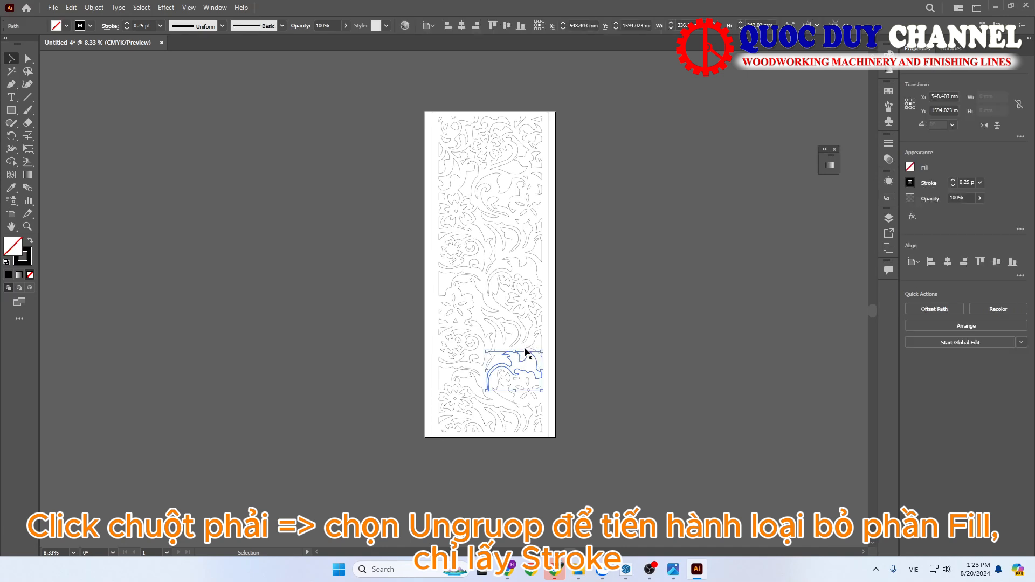
left_click(575, 355)
key("ctrl+a")
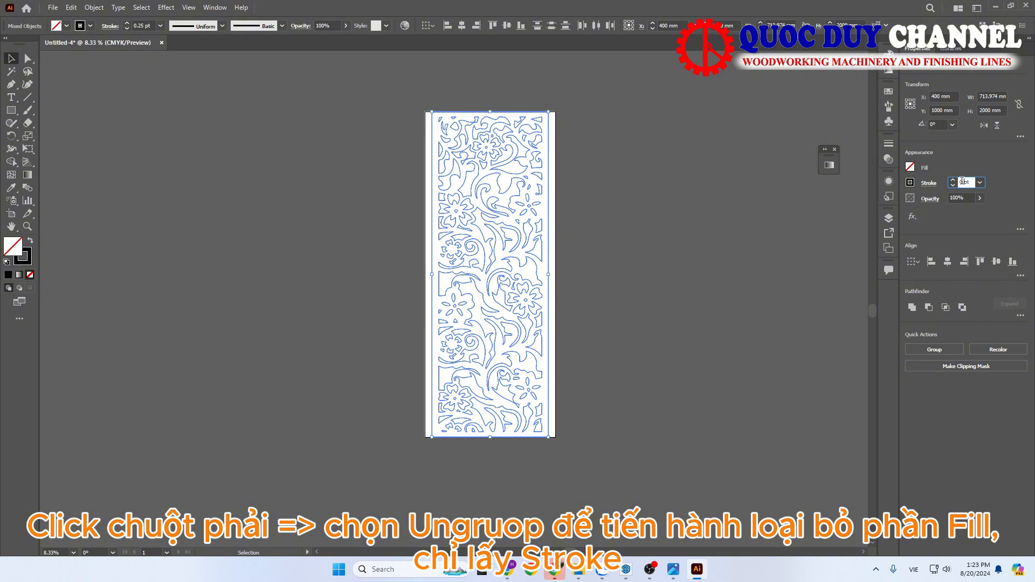
key("Return")
left_click(746, 301)
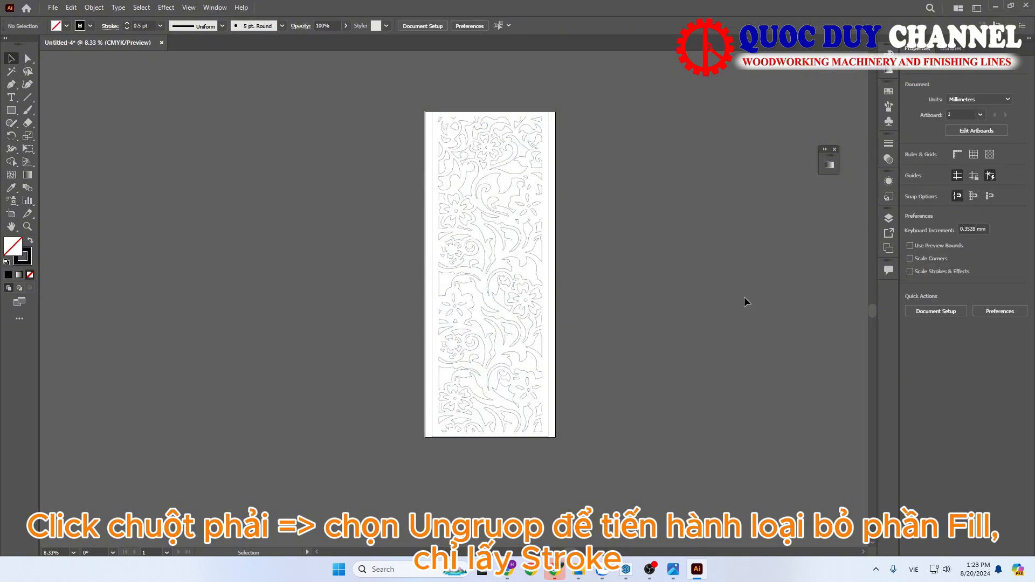
scroll(561, 353, "up", 2, "alt")
scroll(562, 351, "down", 2, "alt")
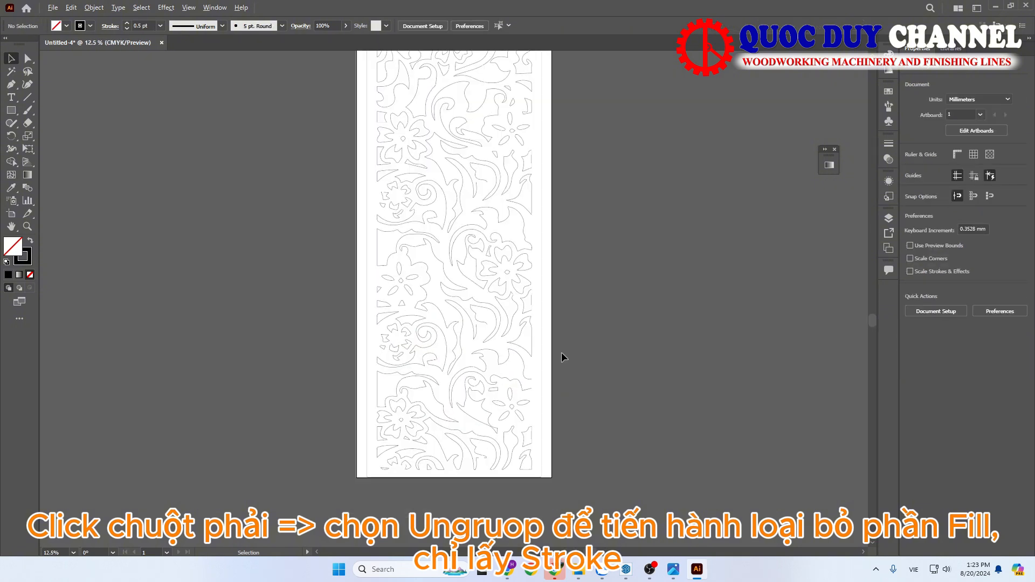
left_click(526, 262)
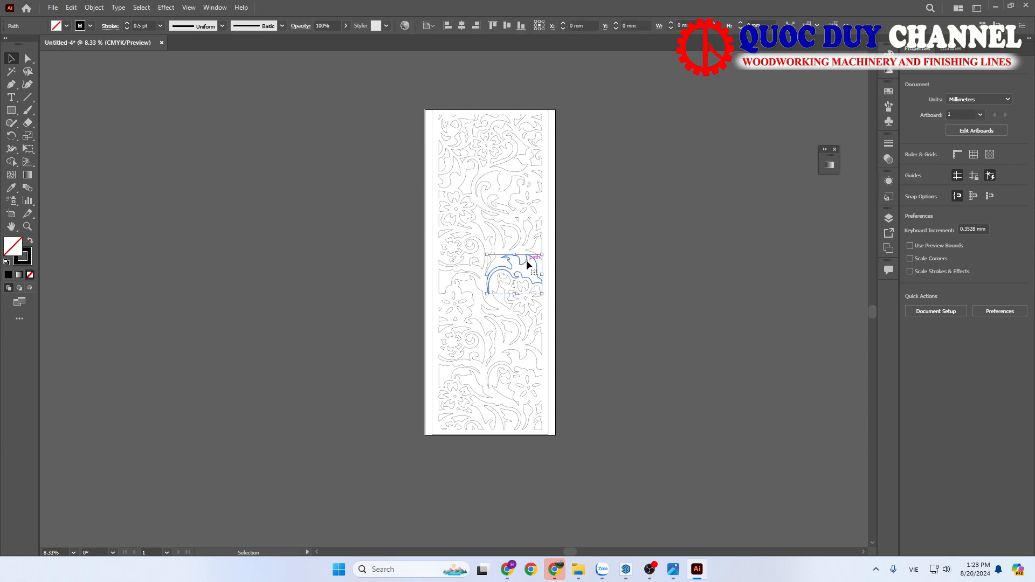
left_click(578, 275)
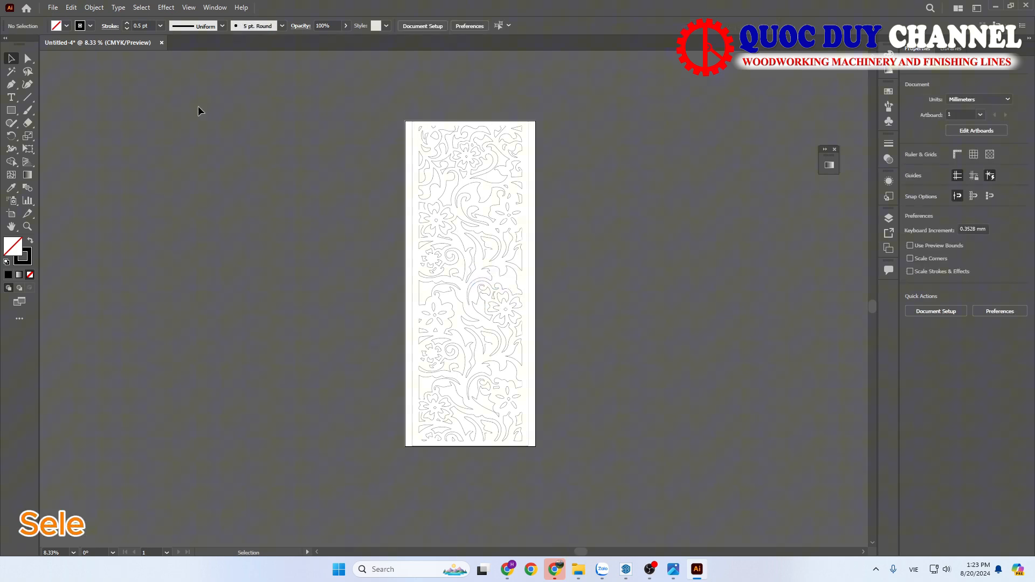
Start an Export As to the Vách CNC folder on the Desktop in Autodesk RealDWG (*.DWG) format.
left_click(53, 8)
mouse_move(78, 219)
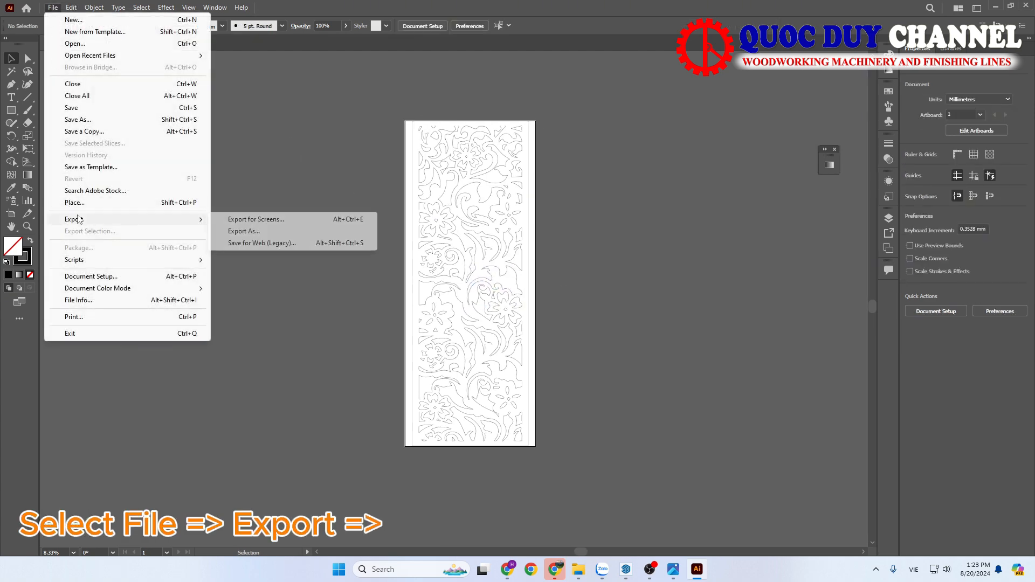
left_click(264, 232)
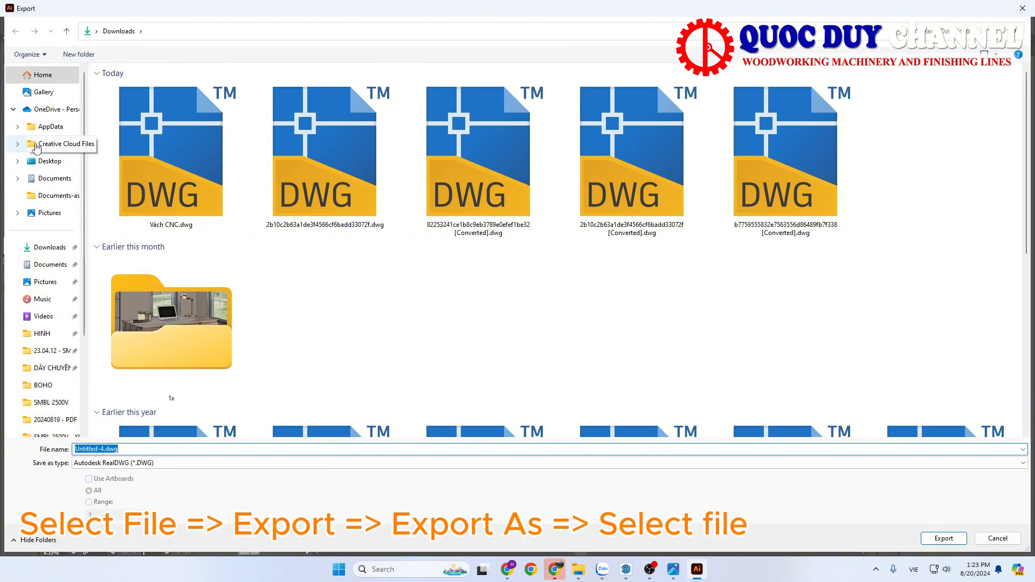
left_click(48, 160)
left_click(133, 90)
double_click(133, 91)
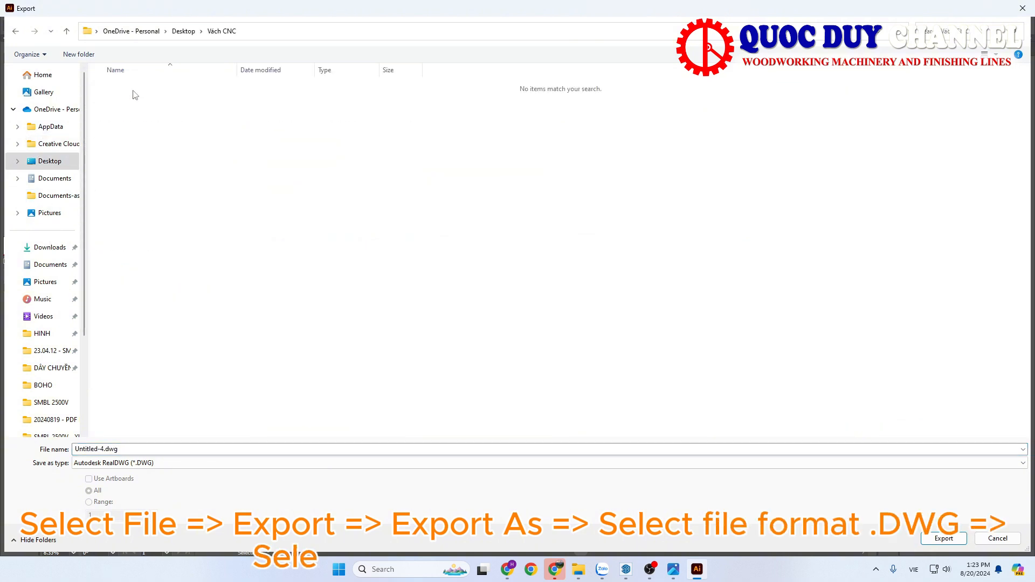
left_click(108, 464)
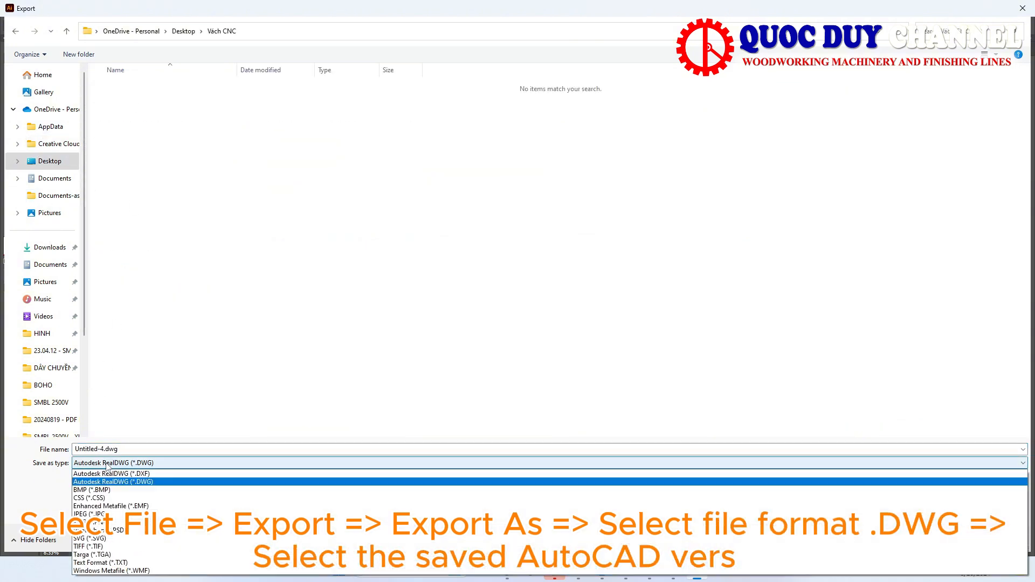
left_click(147, 482)
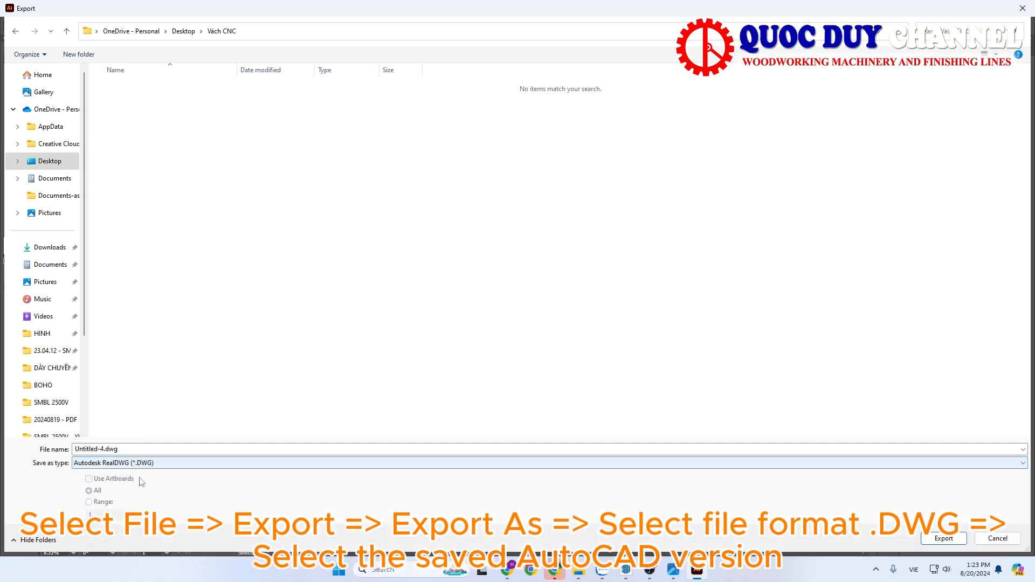
Name the export file VachCNC.dwg and proceed to the DXF/DWG export options.
left_click(104, 450)
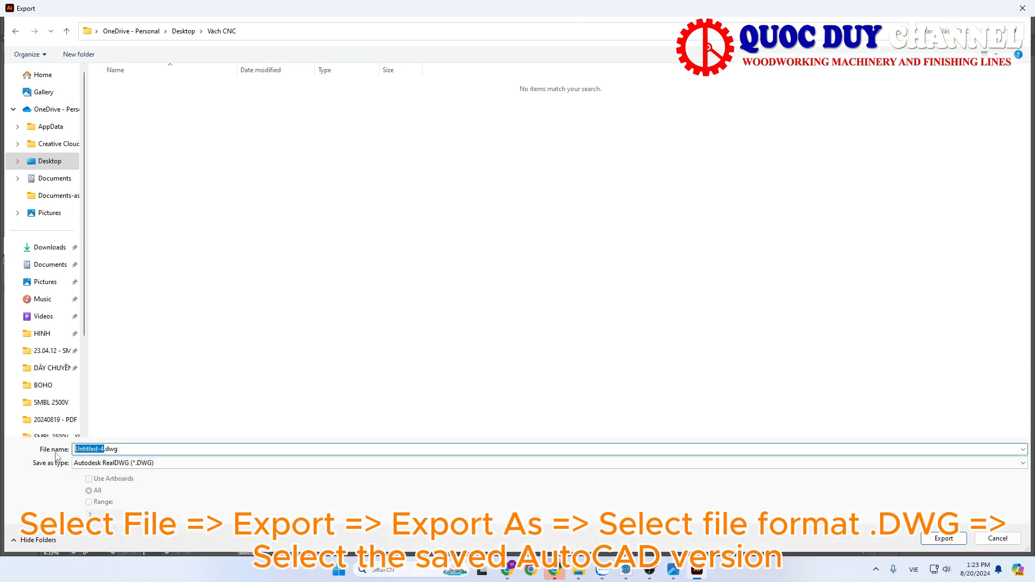
type("VachCNC\\")
key("Return")
left_click(598, 228)
left_click(104, 449)
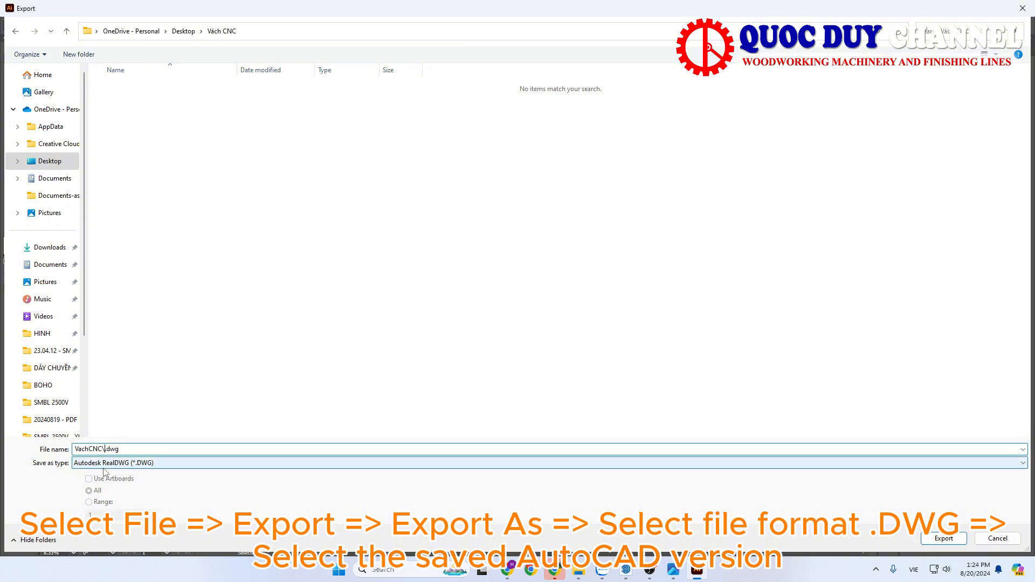
key("Return")
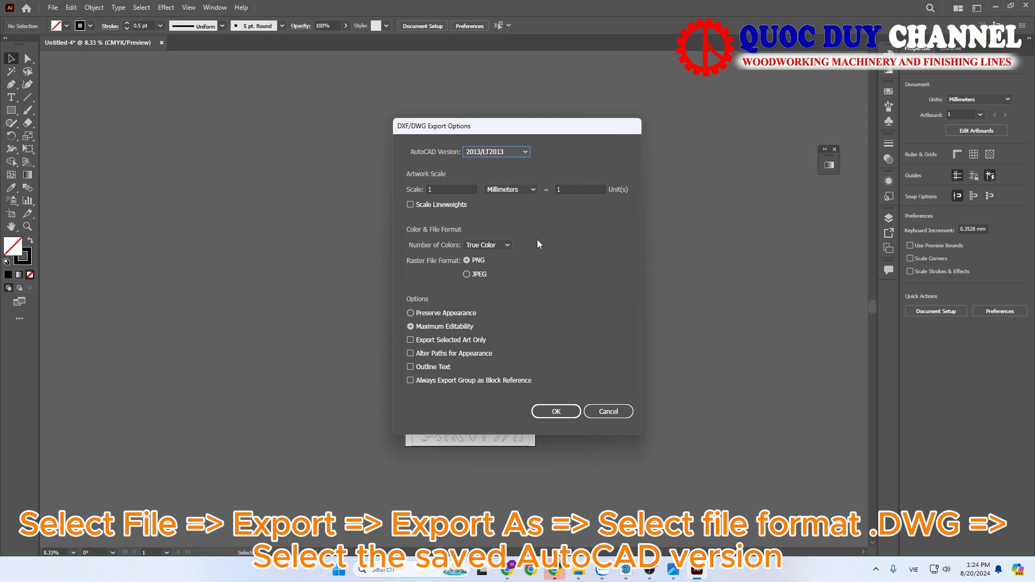
Set the AutoCAD version to 2010/2011/2012 and complete the DWG export.
left_click(515, 154)
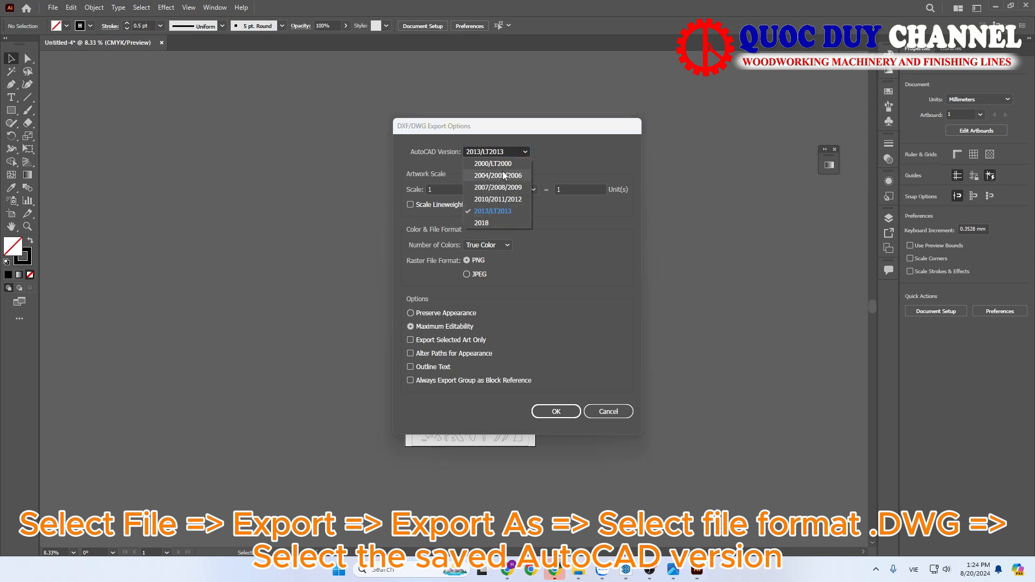
left_click(498, 200)
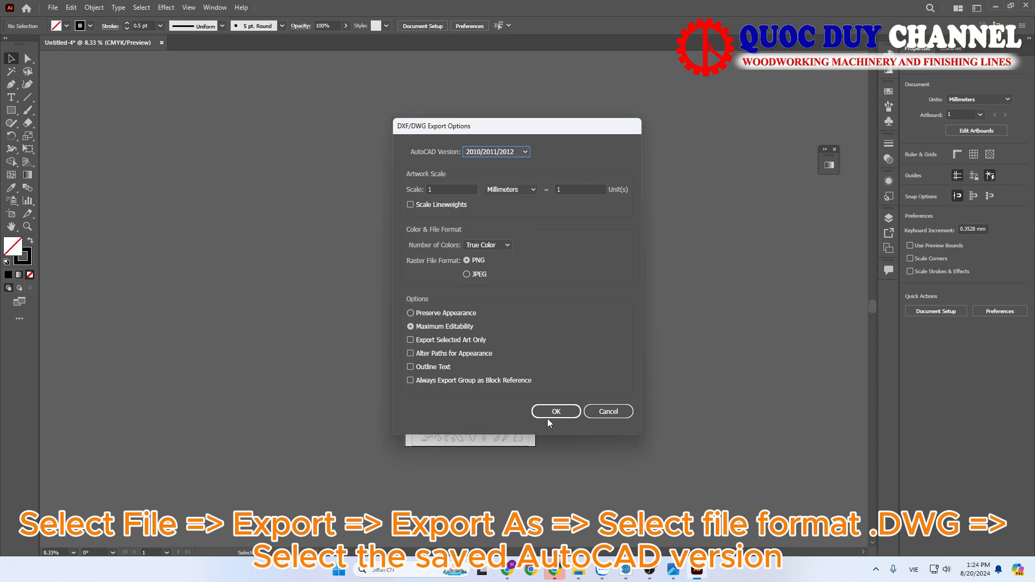
left_click(547, 410)
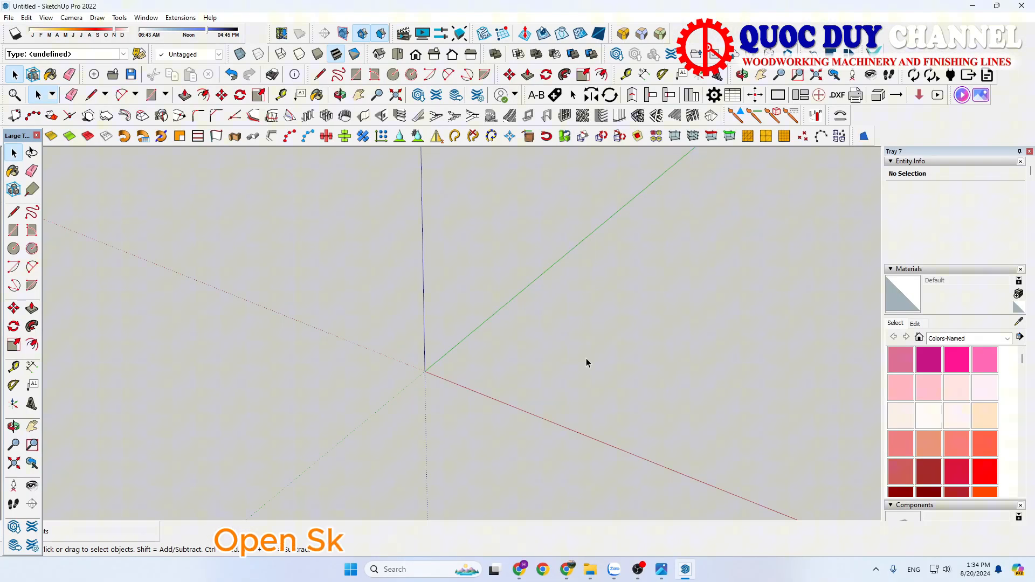
Switch to SketchUp and import VachCNC.dwg from the Vách CNC folder into the empty model.
middle_click_drag(586, 360, 598, 321)
left_click(7, 17)
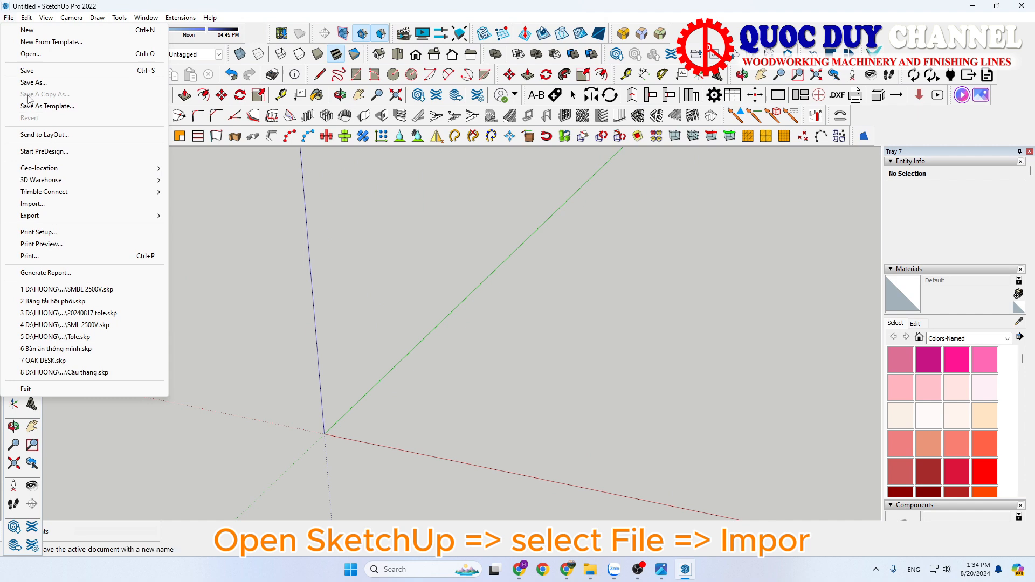
left_click(56, 202)
left_click(174, 89)
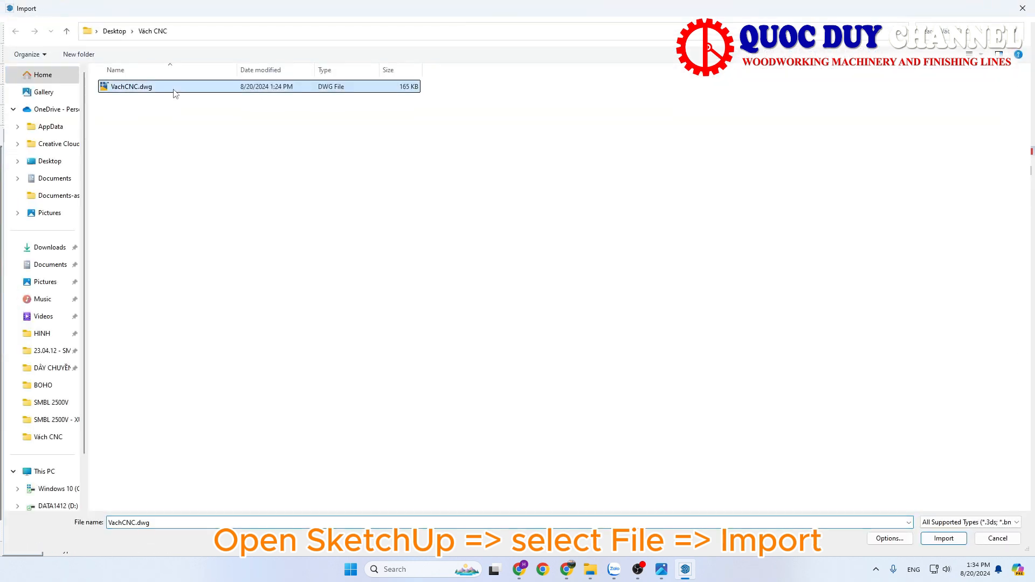
left_click(943, 539)
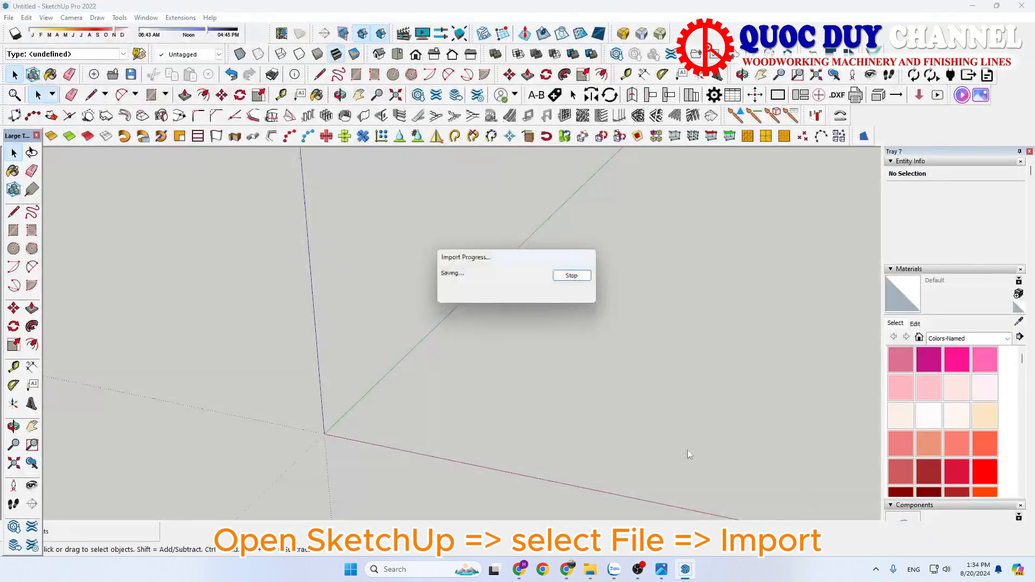
left_click(575, 365)
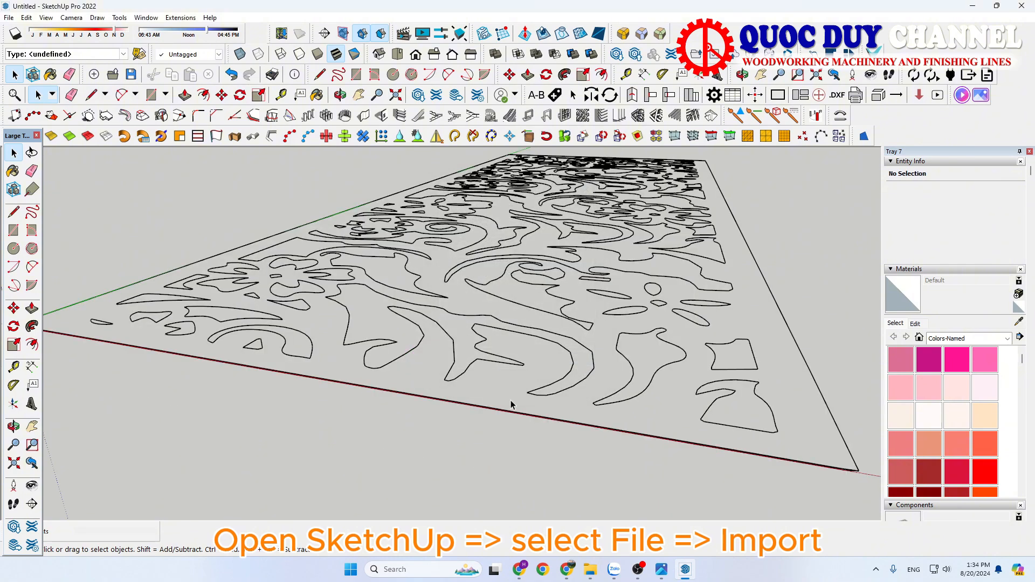
Explode the imported VachCNC.dwg component into loose edges and deselect them.
middle_click_drag(510, 401, 477, 452)
scroll(477, 452, "up", 10)
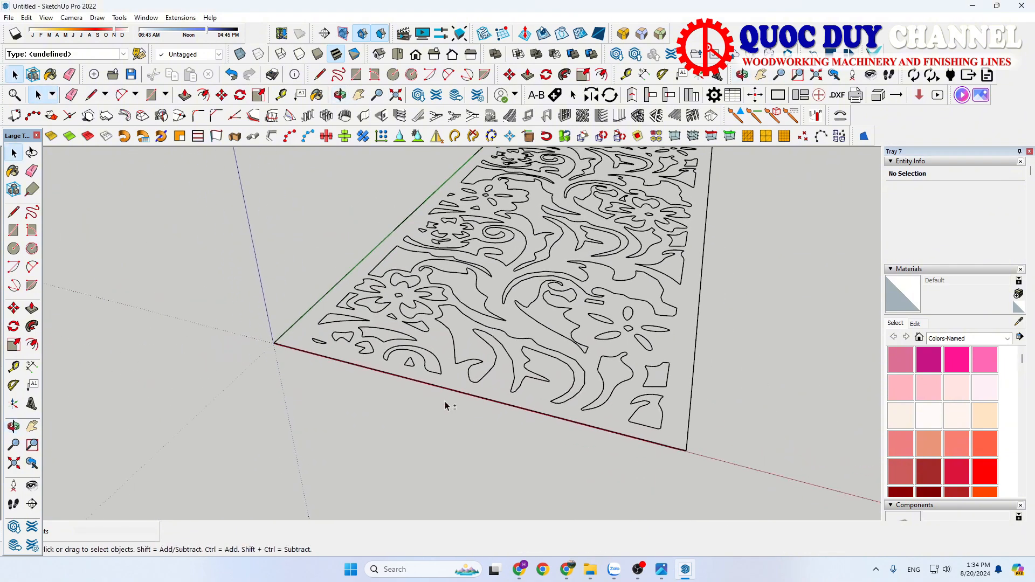
scroll(664, 479, "up", 3)
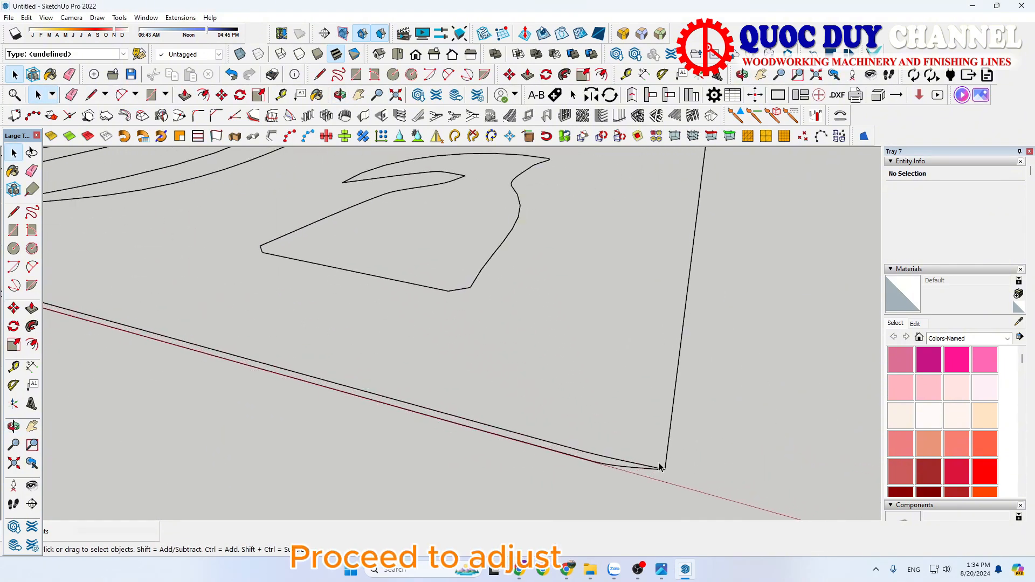
left_click(649, 468)
scroll(593, 461, "down", 3)
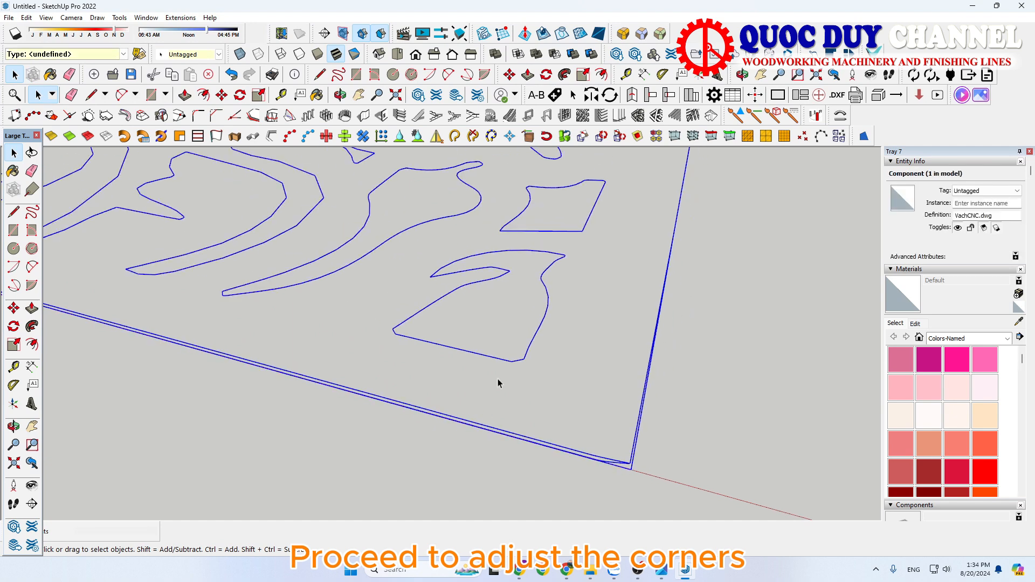
right_click(514, 302)
right_click(514, 364)
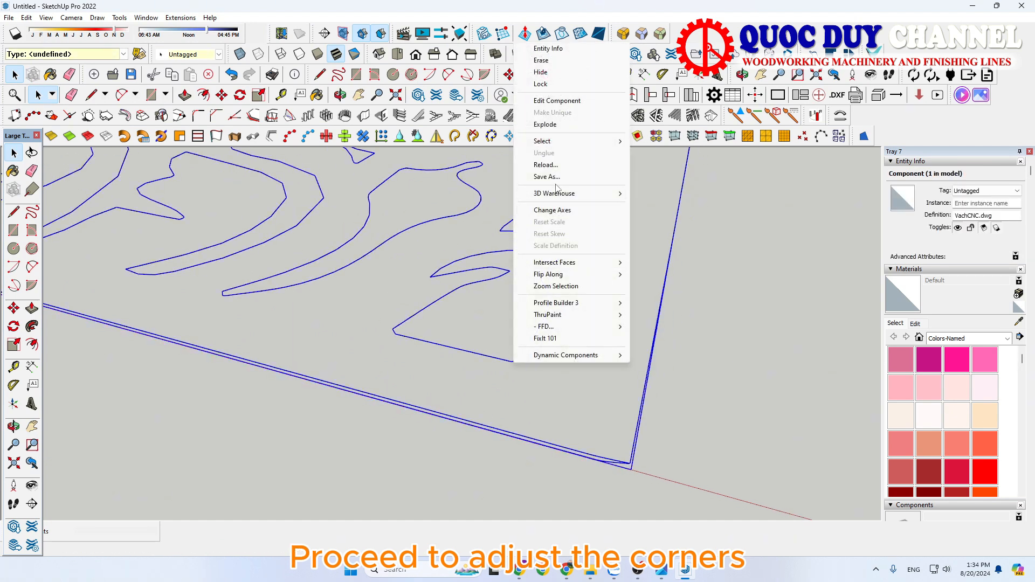
left_click(562, 126)
scroll(566, 378, "down", 3)
scroll(596, 413, "down", 2)
middle_click_drag(598, 387, 590, 406)
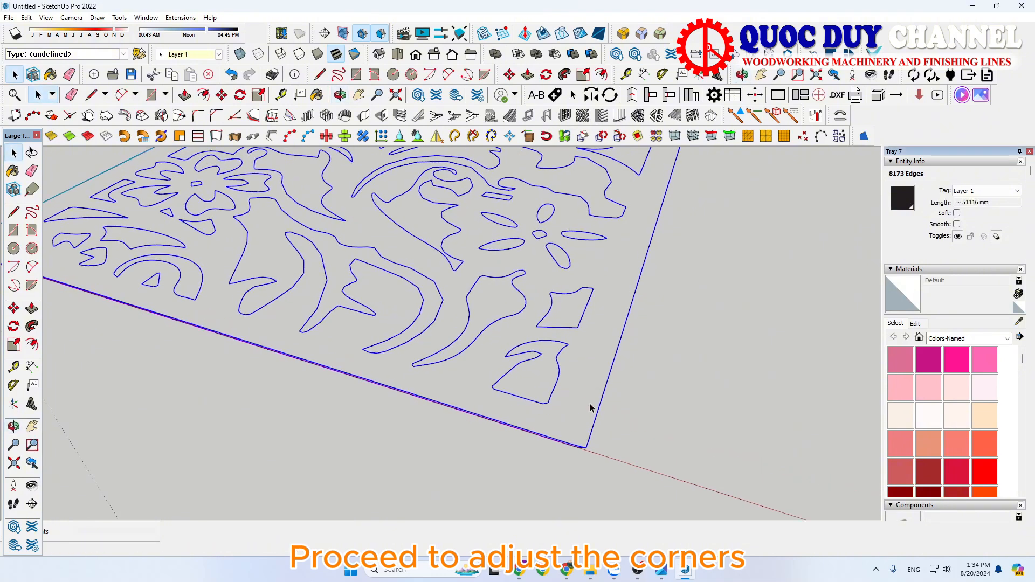
left_click(607, 449)
Draw a straight line about 713 mm long along the red axis between the panel outline's two corners on its near short side.
scroll(607, 449, "up", 3)
scroll(573, 454, "up", 3)
key("l")
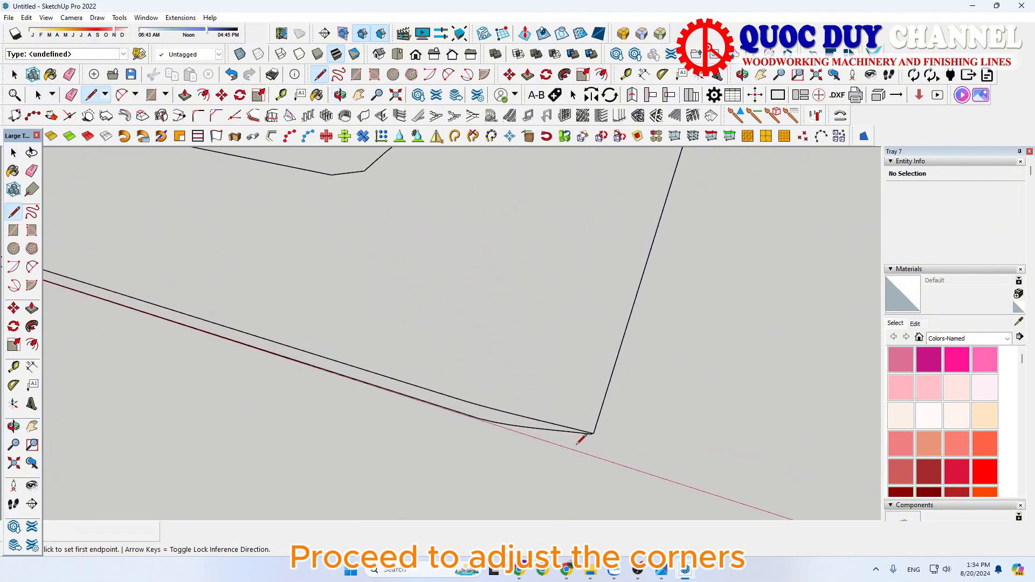
scroll(596, 426, "up", 3)
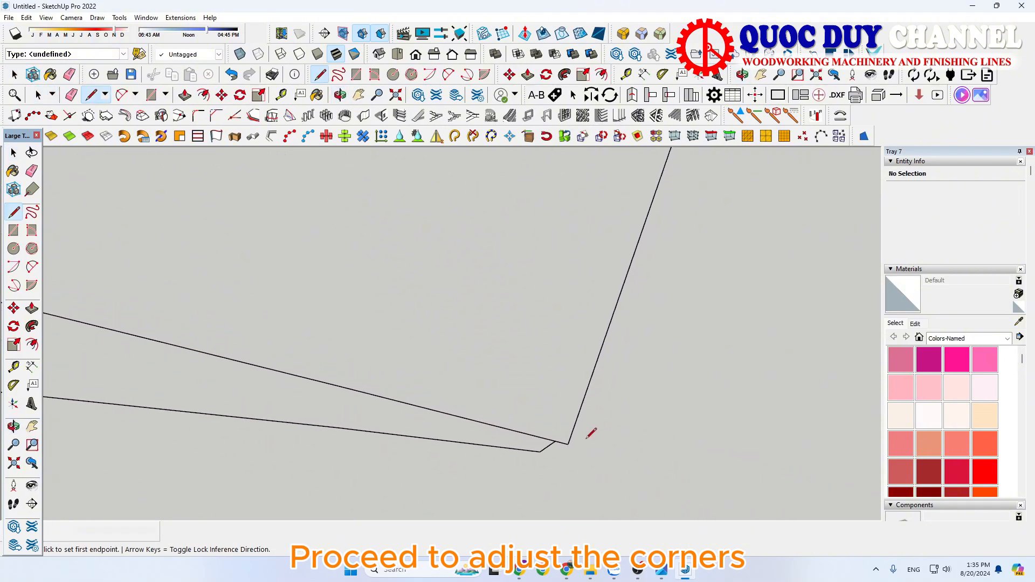
left_click(567, 444)
scroll(502, 372, "down", 5)
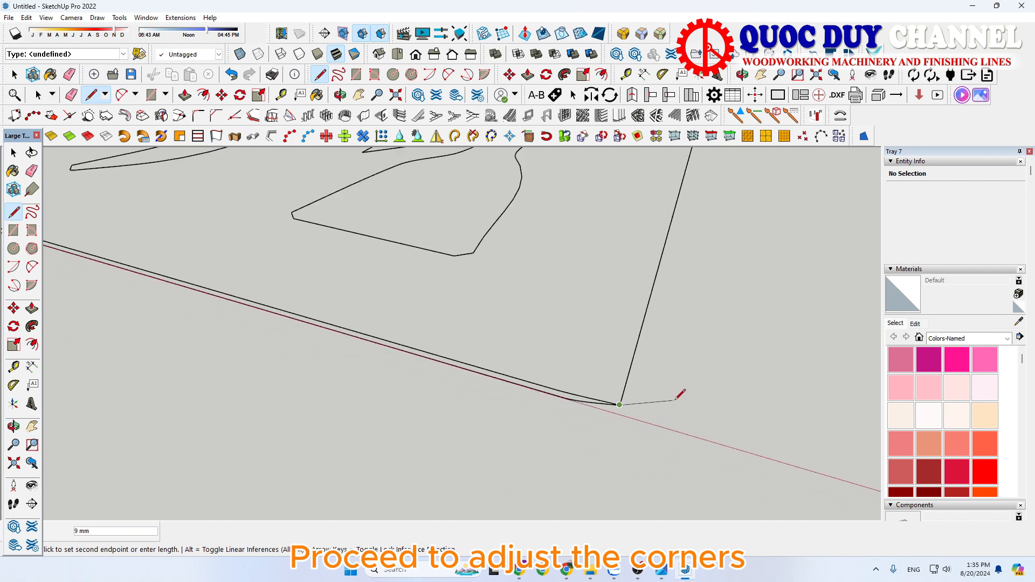
scroll(341, 333, "down", 3)
middle_click_drag(332, 330, 522, 461, "shift")
scroll(522, 461, "down", 2)
middle_click_drag(235, 353, 493, 415, "shift")
scroll(488, 413, "up", 3)
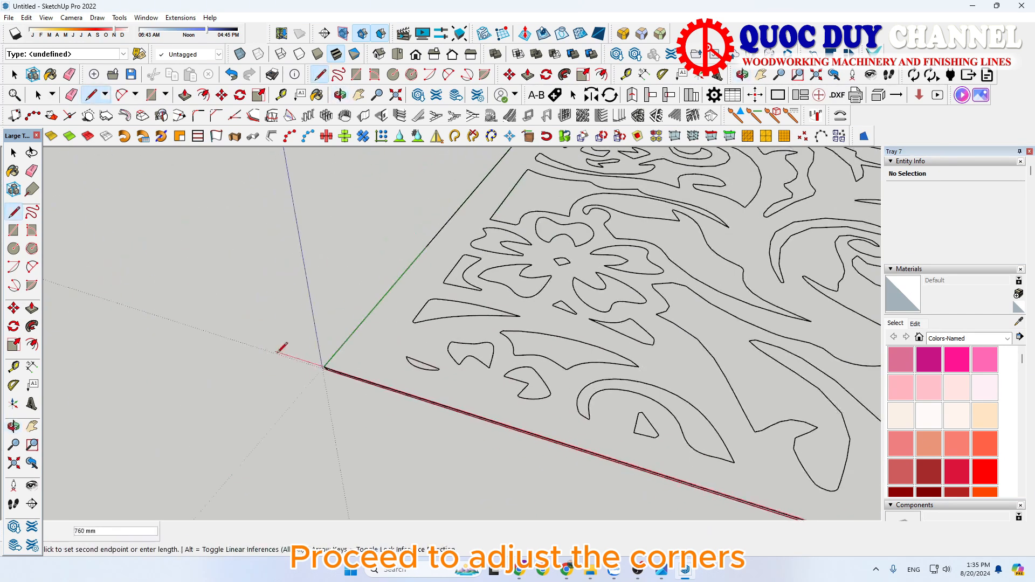
scroll(337, 350, "up", 2)
scroll(339, 349, "up", 4)
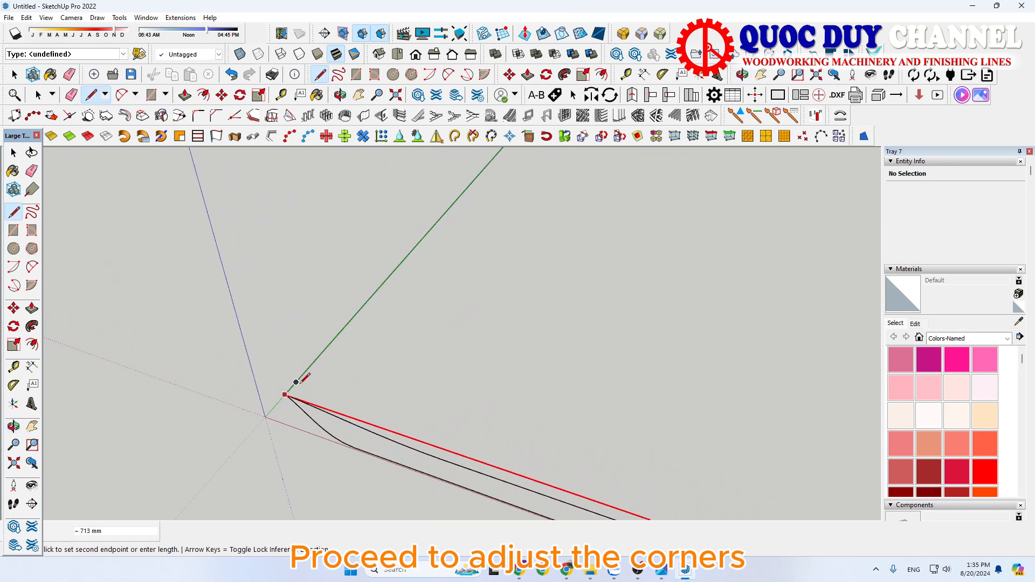
left_click(283, 396)
Delete the face enclosed by the panel outline, keeping its edges.
scroll(283, 397, "up", 3)
key("space")
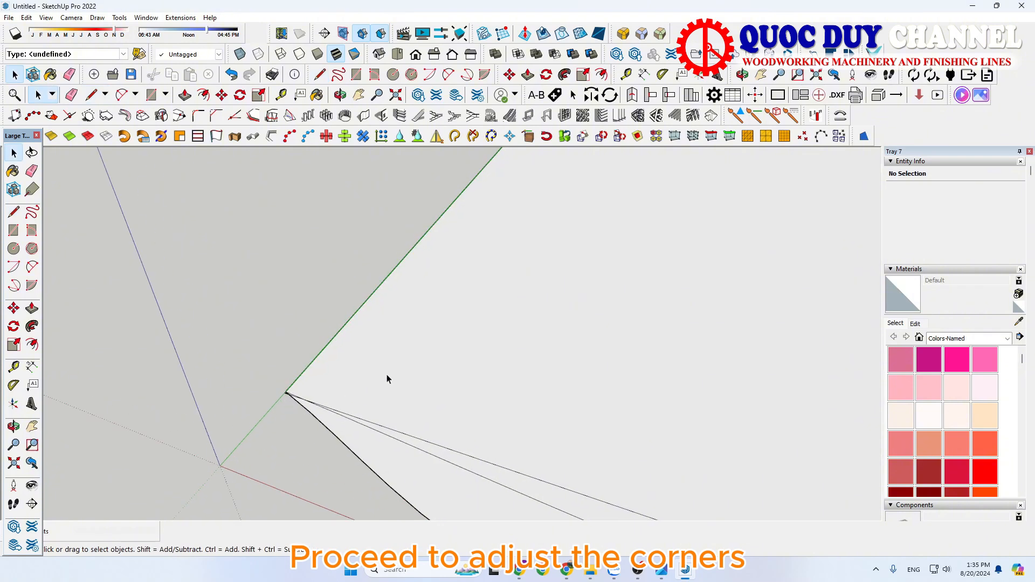
left_click(387, 376)
key("Delete")
Delete the stray curve segment and the short zigzag edges at the panel outline's corner nearest the origin.
scroll(288, 393, "up", 6)
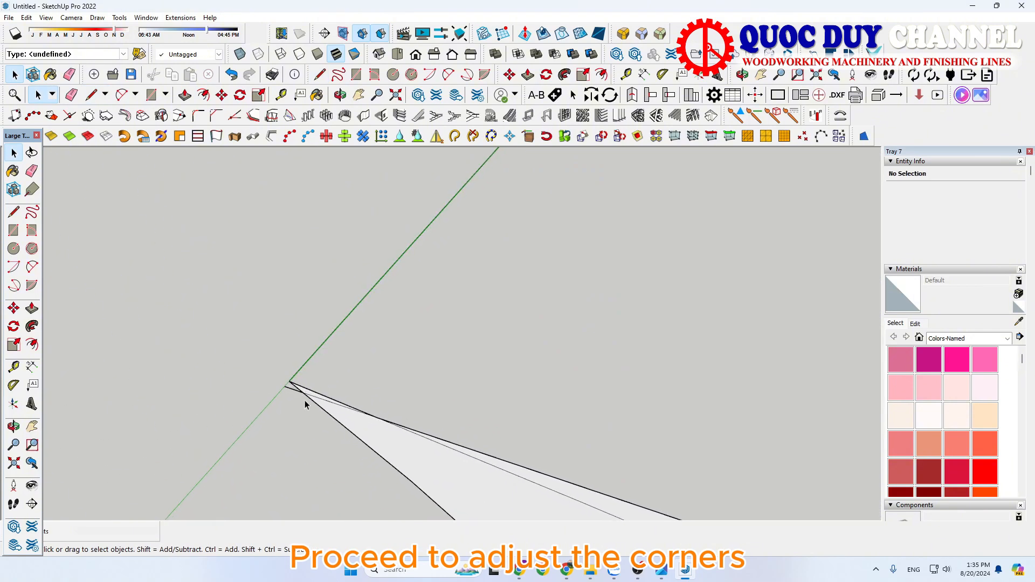
left_click(298, 396)
key("Delete")
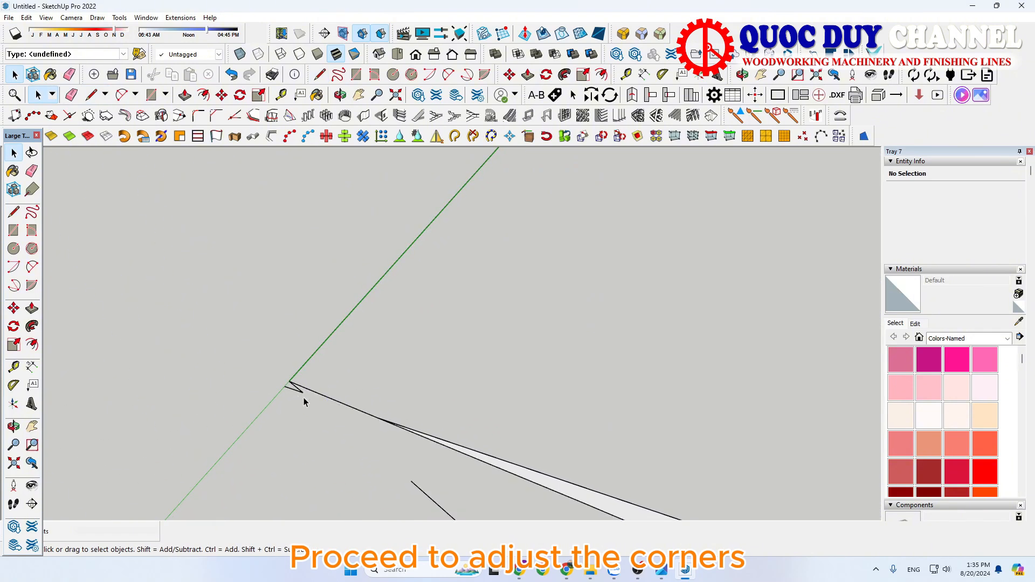
scroll(297, 391, "up", 6)
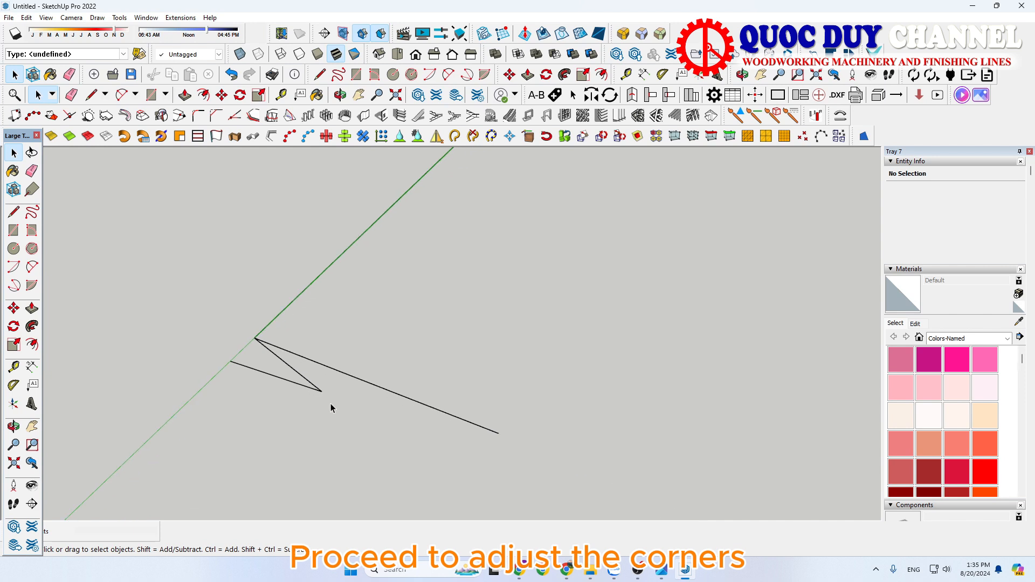
left_click_drag(330, 404, 293, 382)
key("Delete")
Delete the thin sliver face along the panel's short side and the leftover edge stub at the corner near the origin.
scroll(278, 378, "down", 3)
middle_click_drag(309, 362, 344, 390)
middle_click_drag(405, 431, 477, 378)
left_click(477, 378)
key("Delete")
scroll(476, 359, "up", 6)
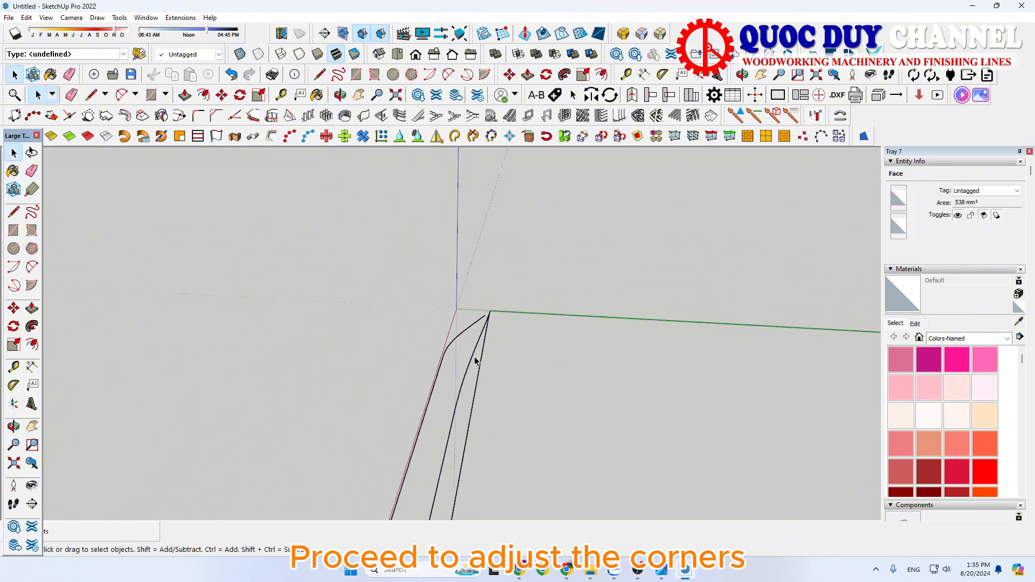
scroll(488, 303, "up", 3)
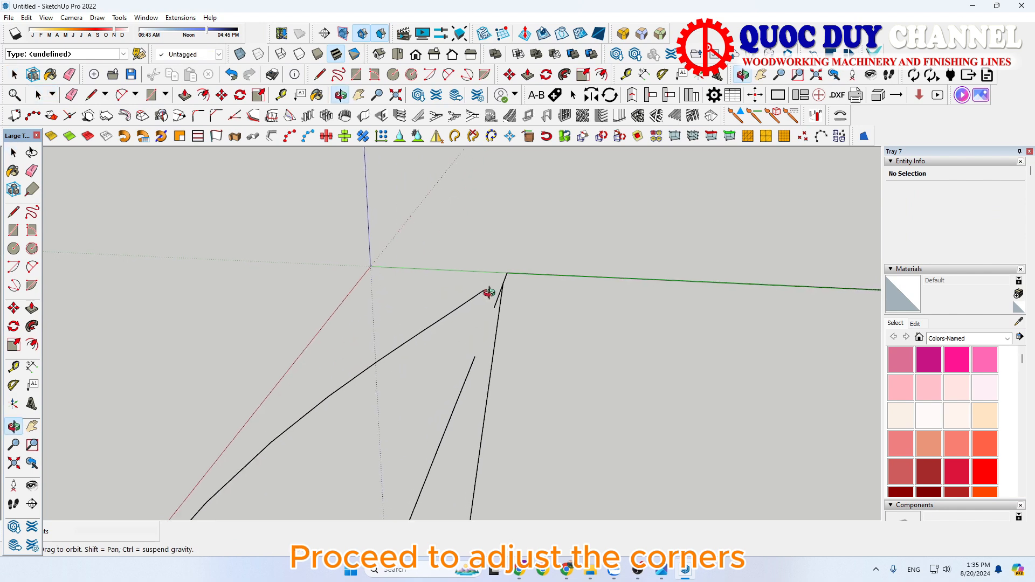
scroll(500, 302, "up", 3)
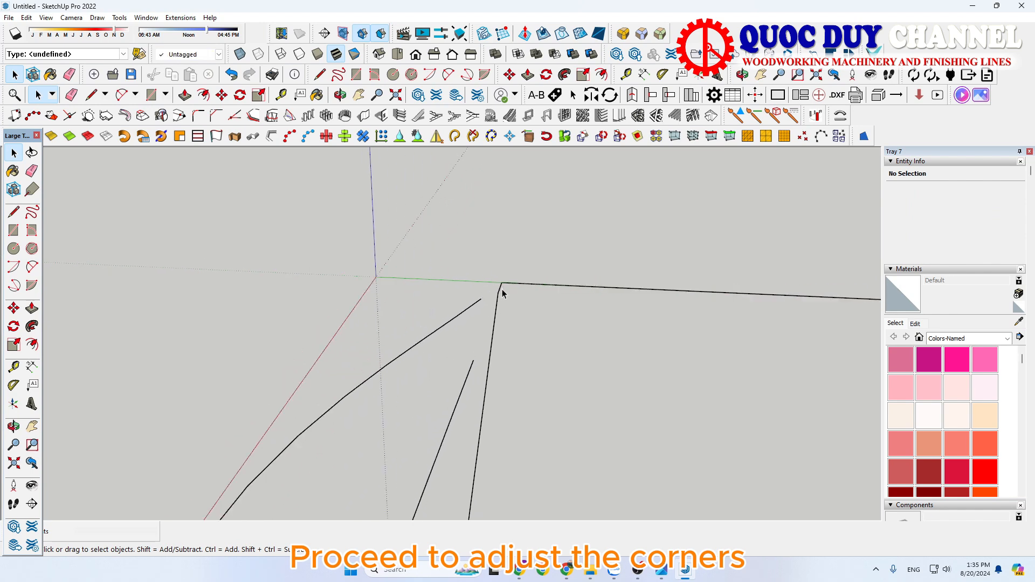
Draw a straight line about 713 mm long along the red axis from the corner near the origin to the opposite long side.
middle_click_drag(509, 280, 386, 373)
scroll(515, 414, "down", 3)
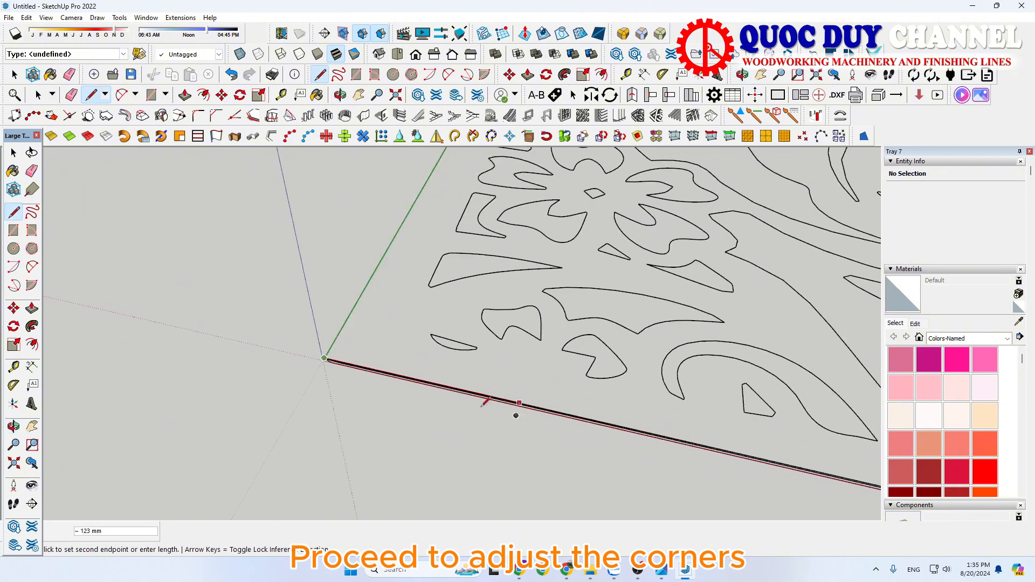
middle_click_drag(818, 485, 414, 406, "shift")
scroll(726, 466, "down", 3)
scroll(782, 481, "down", 2)
middle_click_drag(798, 483, 377, 356, "shift")
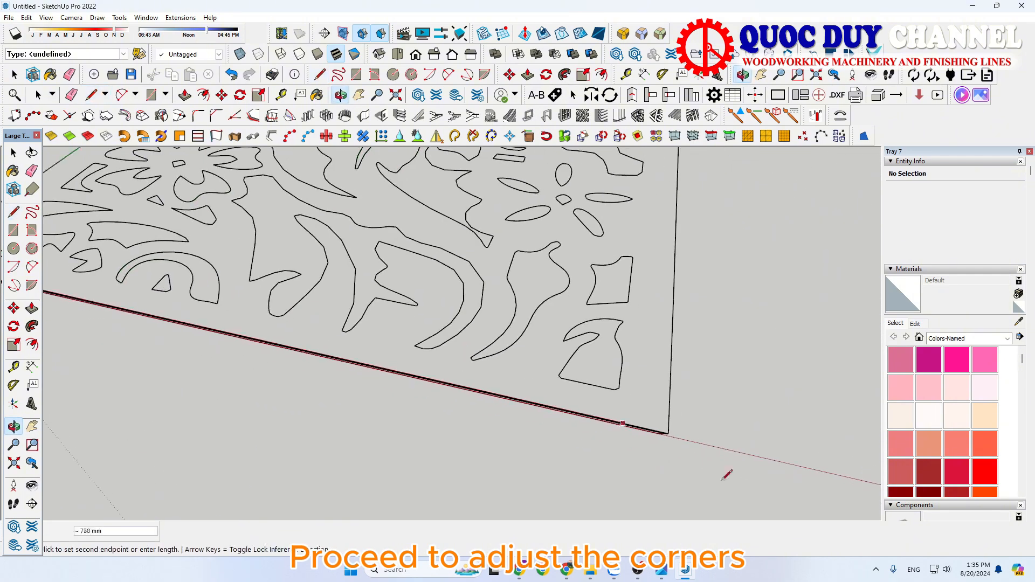
scroll(652, 436, "up", 9)
middle_click_drag(665, 435, 570, 343)
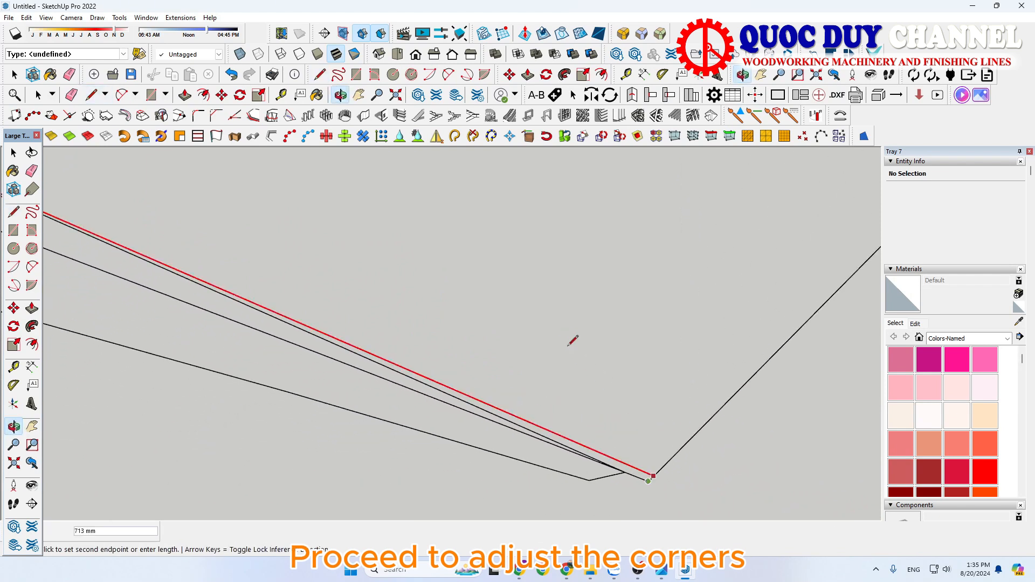
left_click(652, 480)
Delete the face formed inside the panel outline, keeping its boundary edges.
key("space")
scroll(656, 480, "down", 3)
left_click(621, 406)
scroll(621, 406, "down", 3)
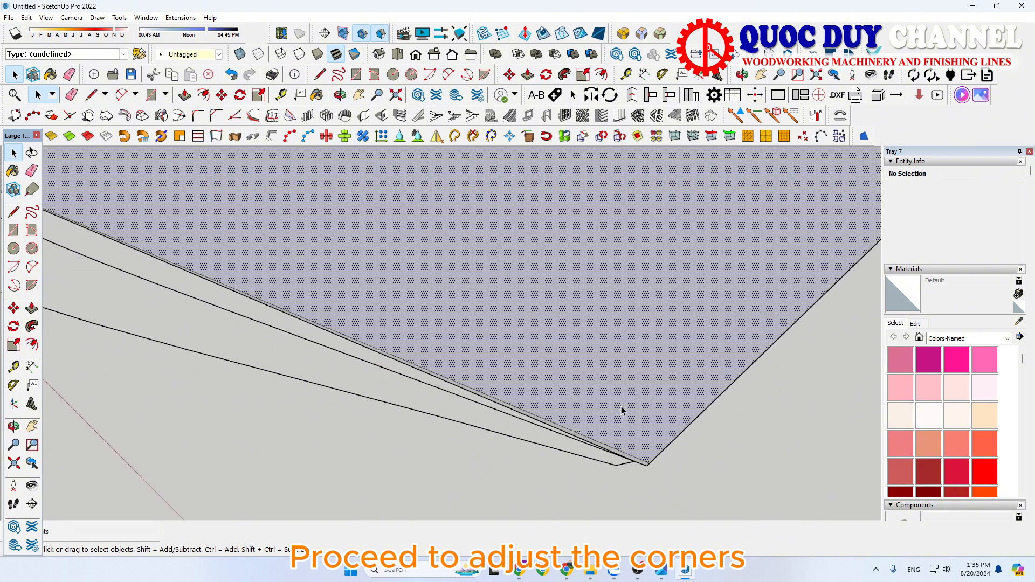
key("Delete")
Delete the leftover bent edges running just beside the new straight short side at the origin corner.
scroll(623, 448, "up", 2)
middle_click_drag(643, 447, 647, 386)
scroll(583, 373, "down", 5)
scroll(652, 386, "up", 4)
middle_click_drag(551, 368, 439, 376)
scroll(402, 382, "up", 6)
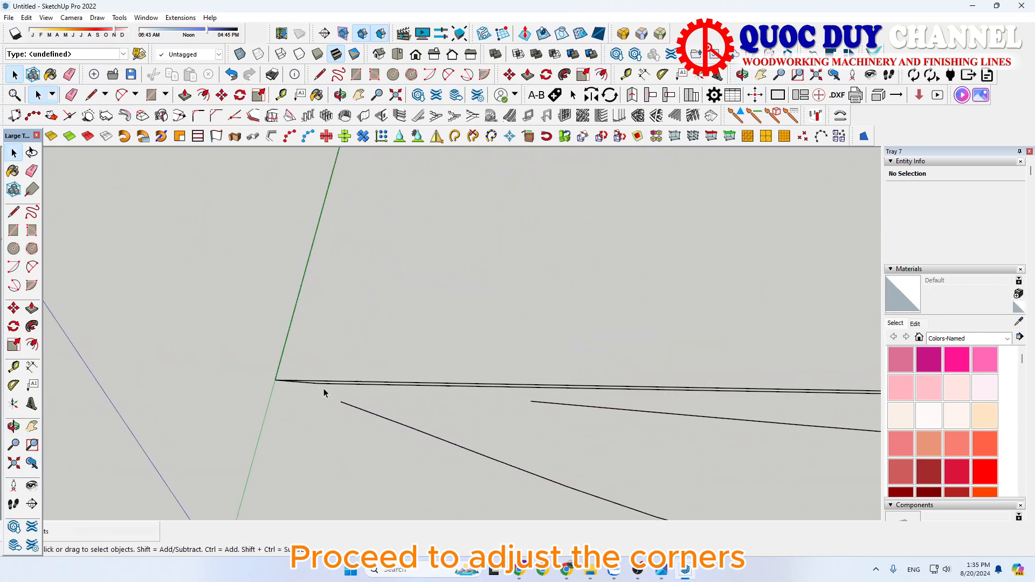
middle_click_drag(317, 387, 307, 381)
scroll(307, 381, "up", 3)
scroll(321, 381, "up", 3)
left_click_drag(342, 394, 319, 380)
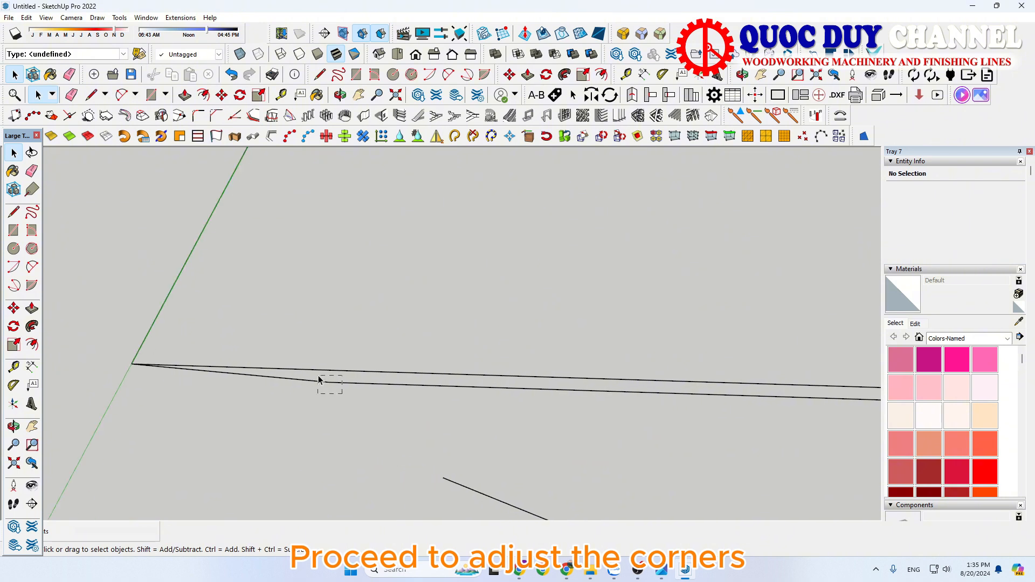
key("Delete")
scroll(318, 381, "down", 7)
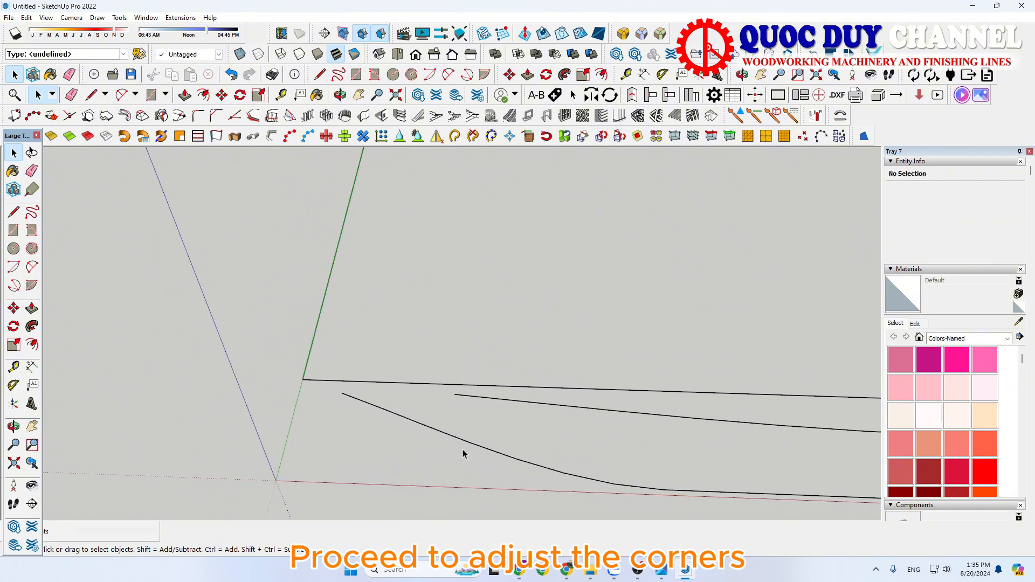
Extend the panel's long side with a line along the green axis past its far corner.
scroll(475, 447, "down", 10)
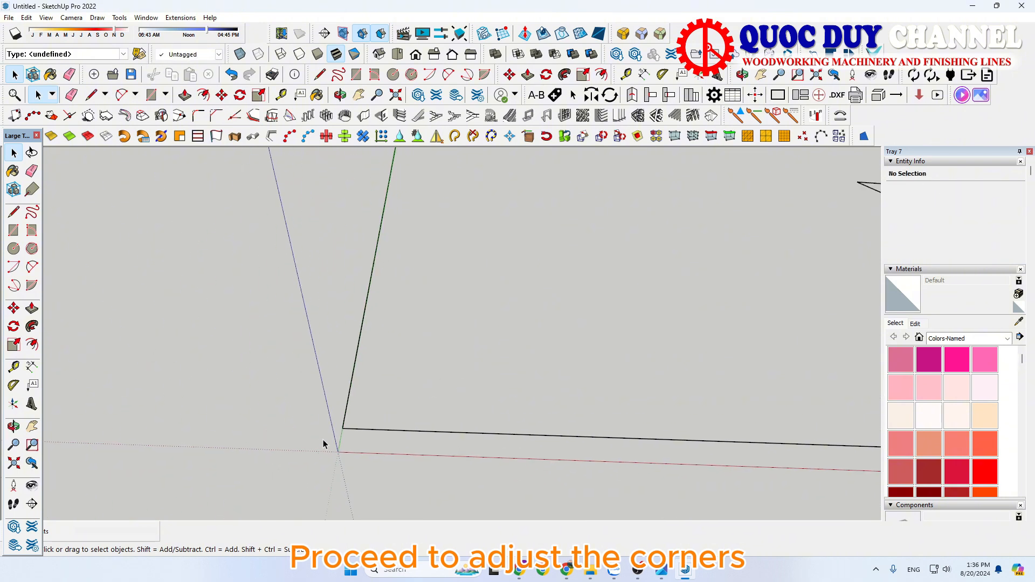
scroll(310, 457, "down", 5)
middle_click_drag(266, 425, 573, 455)
scroll(398, 464, "up", 10)
scroll(573, 458, "up", 3)
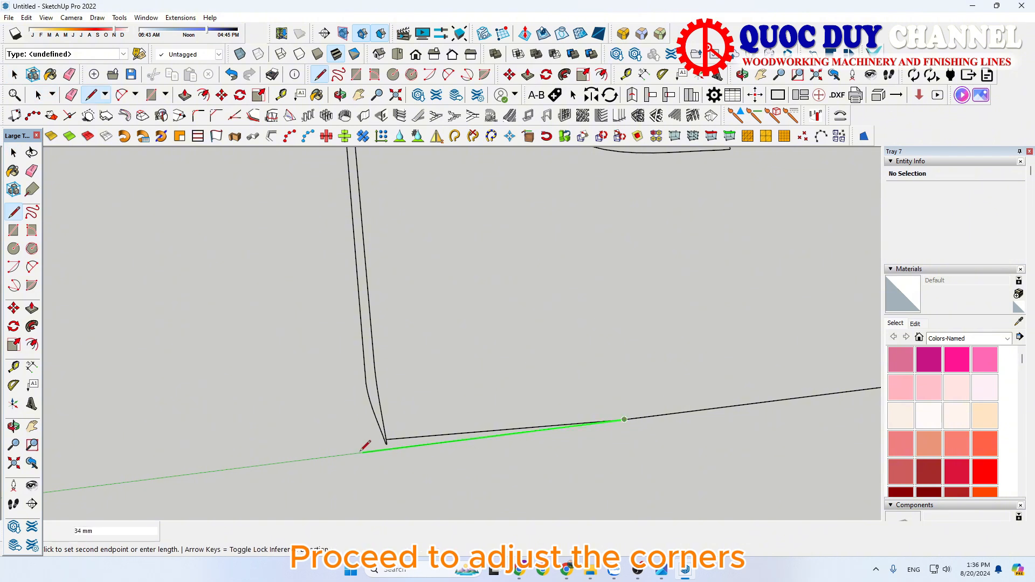
scroll(386, 439, "up", 4)
key("space")
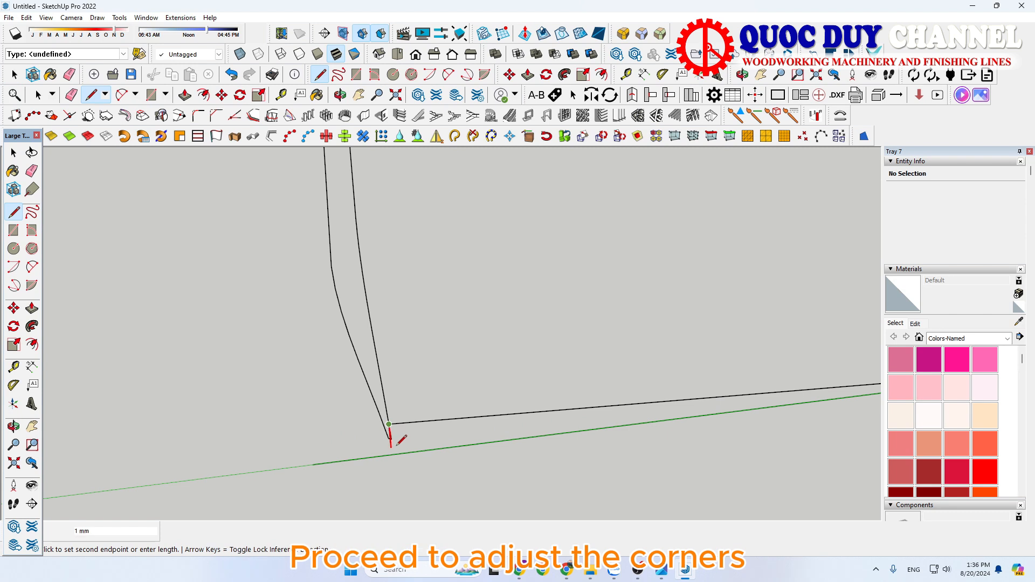
Join the far corner to the extended long side with a short red-axis line and delete the thin sliver between the two long edges.
left_click(393, 455)
key("space")
left_click(410, 441)
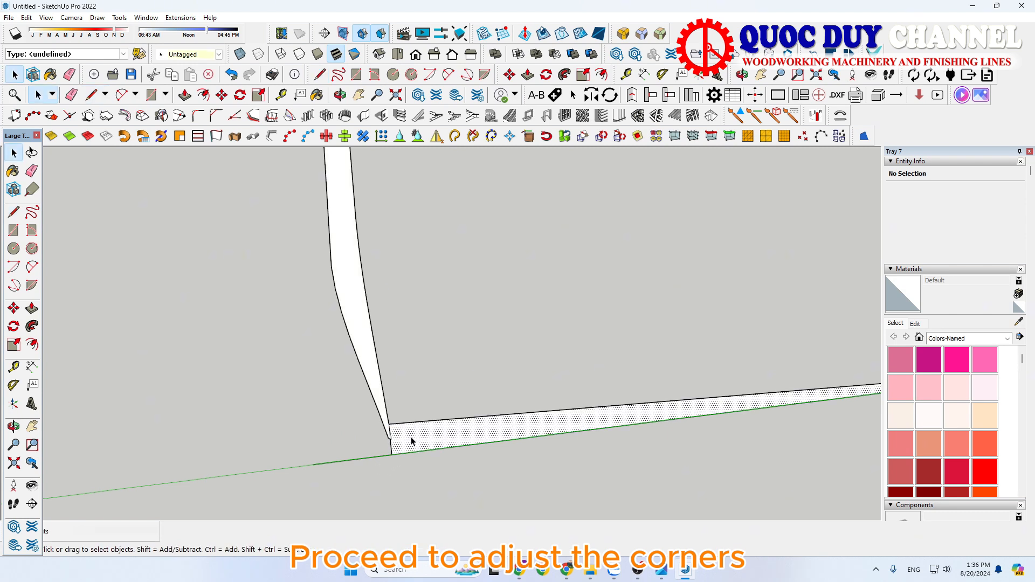
key("Delete")
scroll(393, 439, "up", 1)
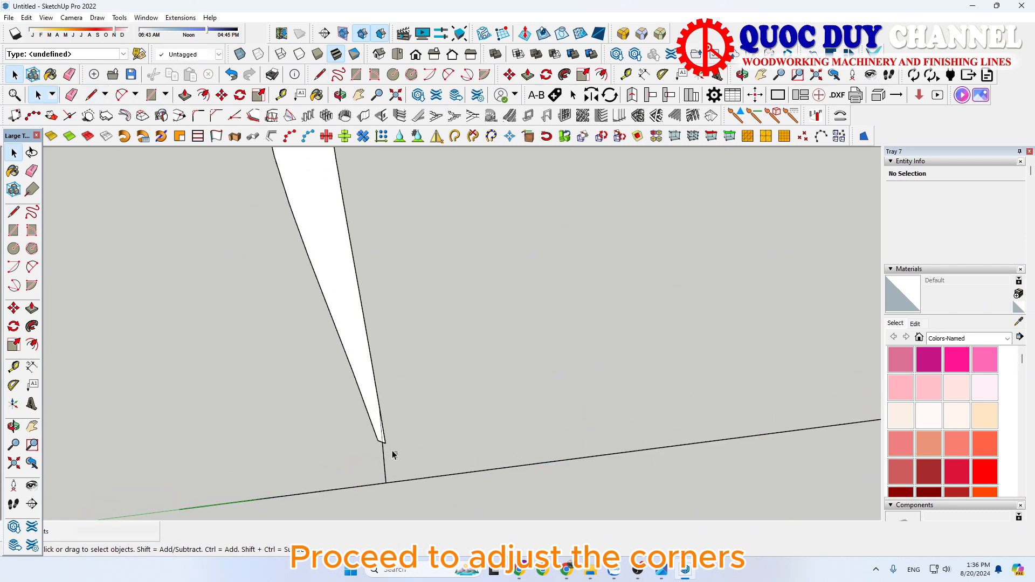
Delete the end of the extended long edge that overhangs the panel's far corner.
scroll(386, 439, "up", 2)
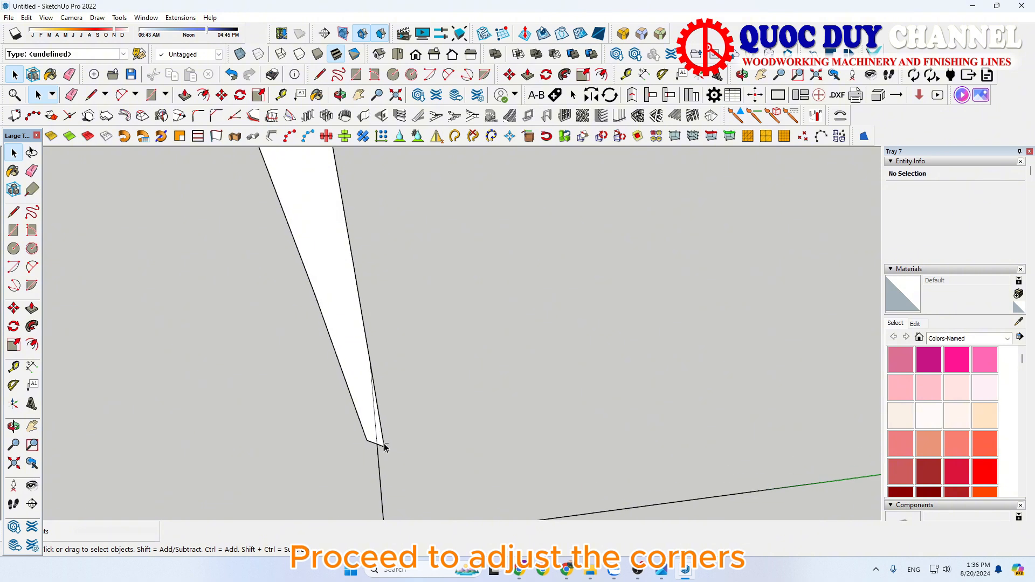
scroll(389, 419, "down", 2)
scroll(379, 435, "down", 3)
left_click_drag(362, 482, 319, 446)
key("Delete")
scroll(382, 428, "down", 4)
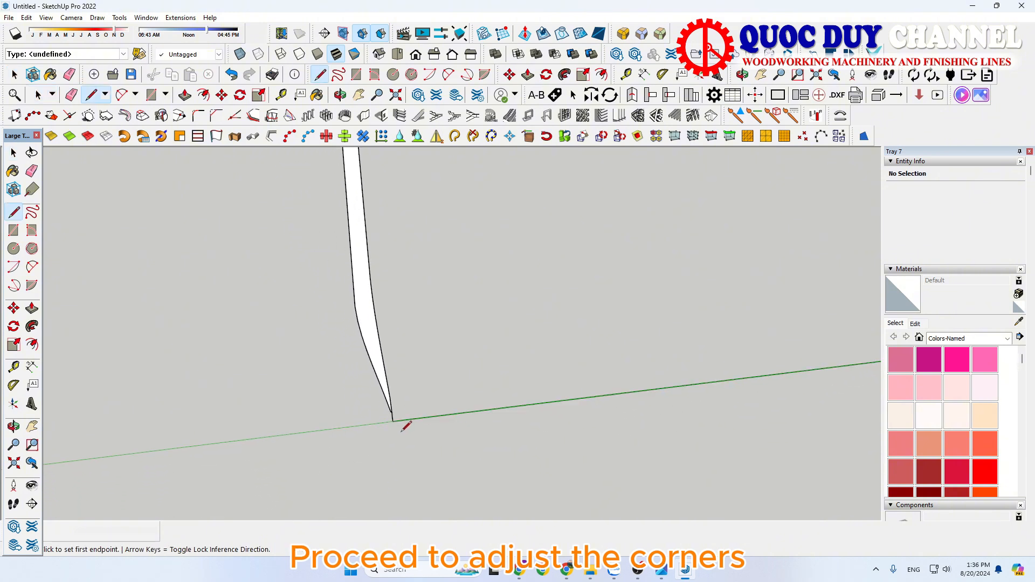
Draw a straight line about 713 mm long along the red axis from the trimmed far corner to the opposite long side.
scroll(387, 337, "down", 9)
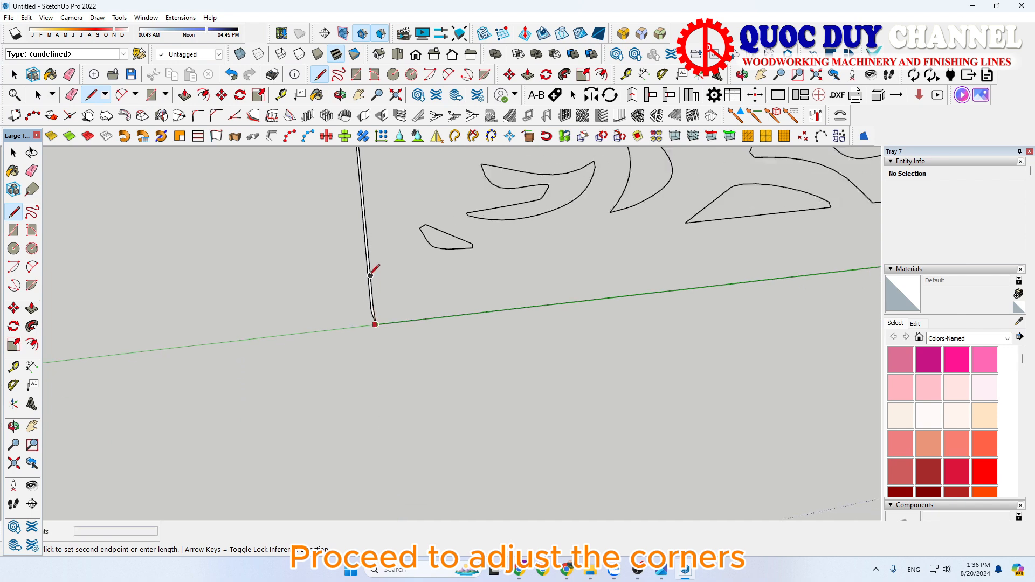
scroll(356, 229, "down", 5)
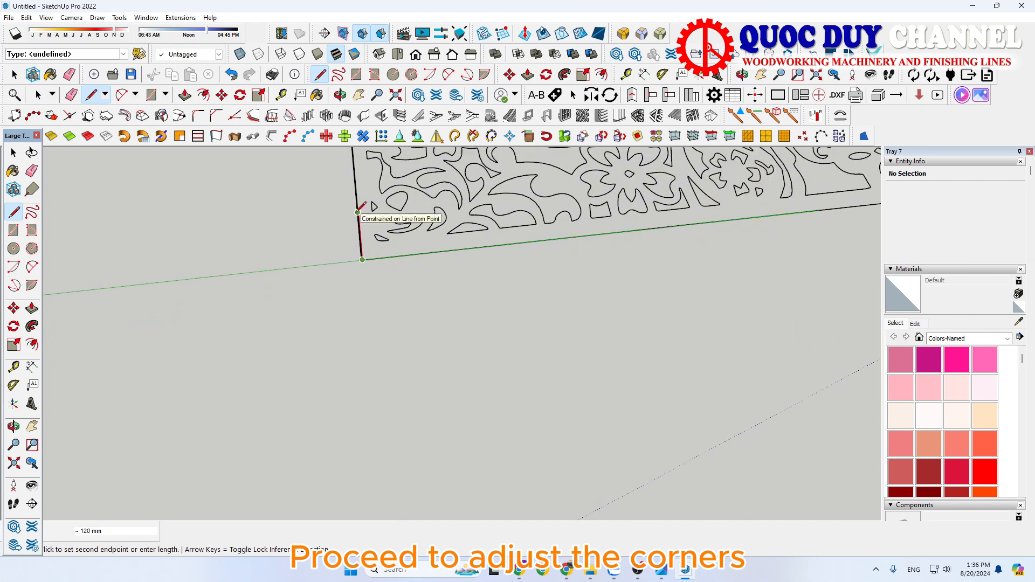
middle_click_drag(361, 223, 417, 417)
scroll(386, 216, "up", 10)
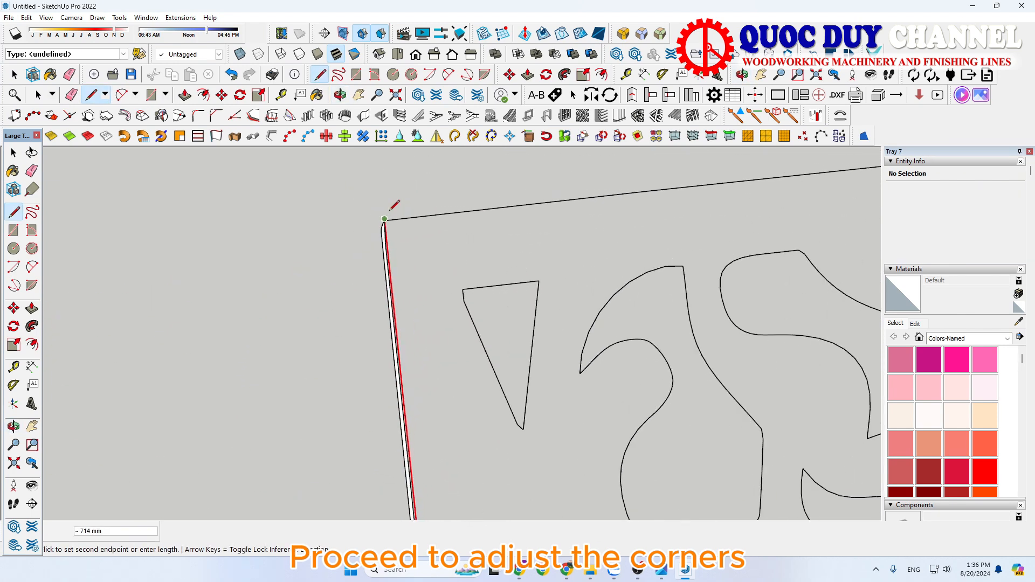
scroll(388, 214, "up", 5)
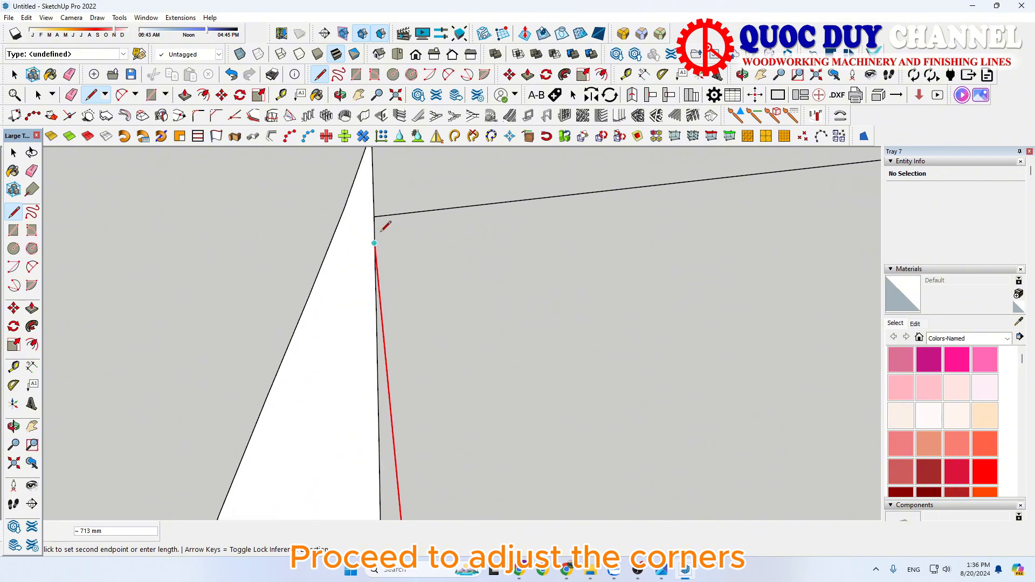
scroll(376, 217, "up", 2)
left_click(374, 216)
scroll(377, 214, "up", 2)
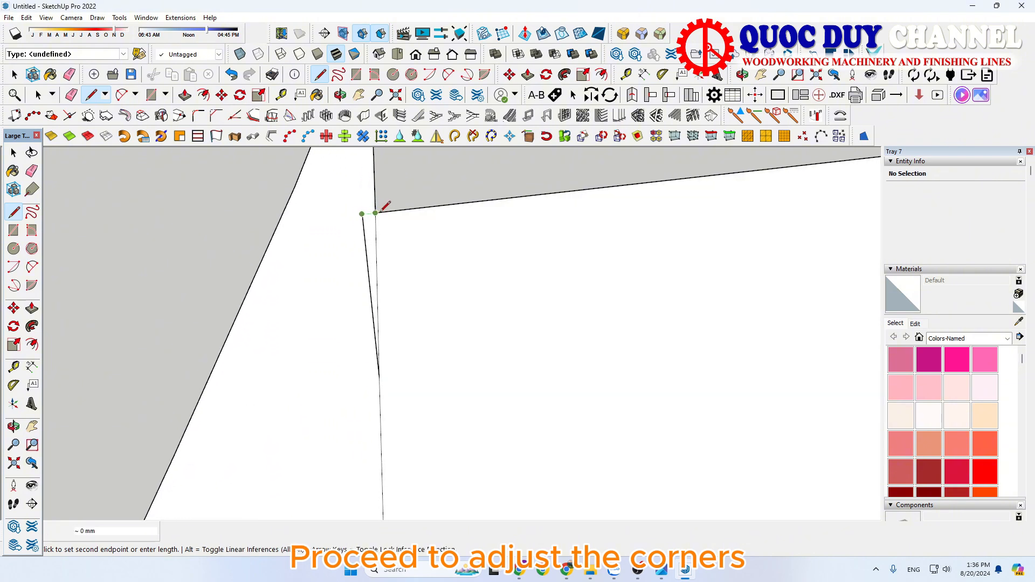
Delete the pointed edges overshooting the corner on the opposite long side, together with the panel's enclosed face.
key("space")
middle_click_drag(362, 213, 406, 199)
left_click_drag(406, 199, 377, 184)
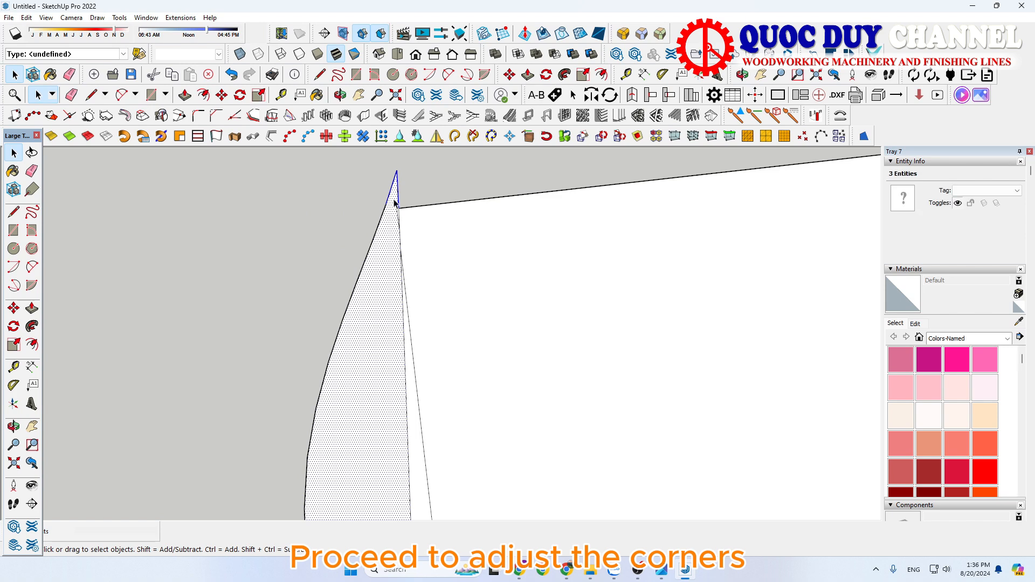
key("Delete")
middle_click_drag(411, 231, 400, 211)
scroll(397, 211, "down", 2)
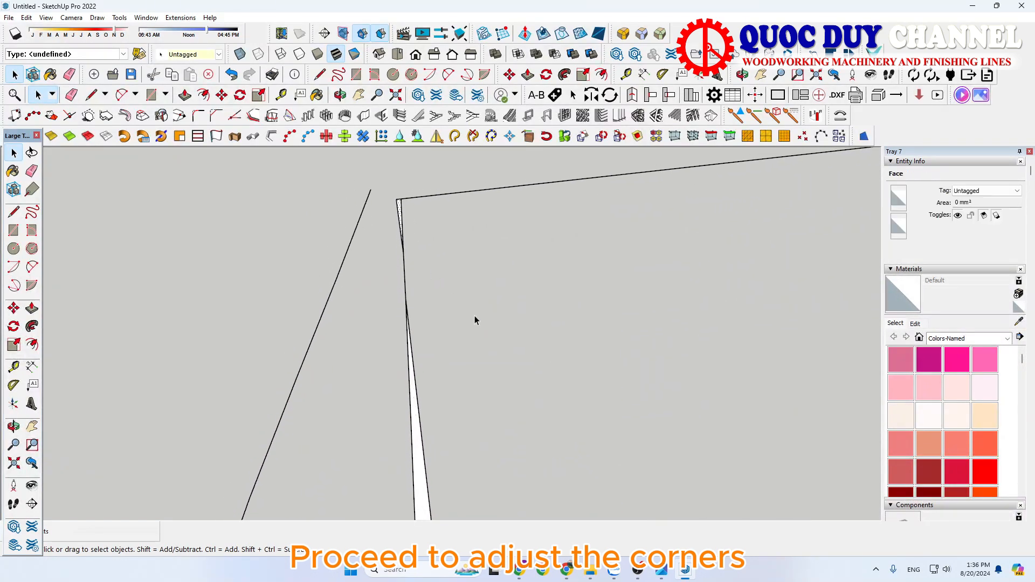
Draw a short line about 1 mm long along the red axis from the short side's edge to that corner's endpoint.
left_click(473, 314)
key("l")
scroll(447, 306, "up", 2)
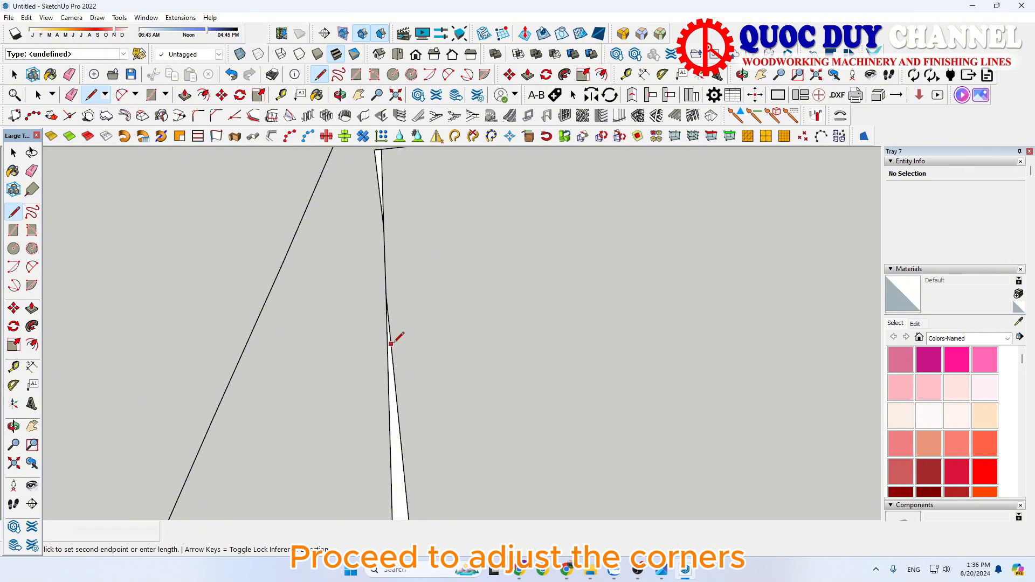
left_click(392, 342)
scroll(396, 302, "down", 1)
scroll(381, 210, "up", 4)
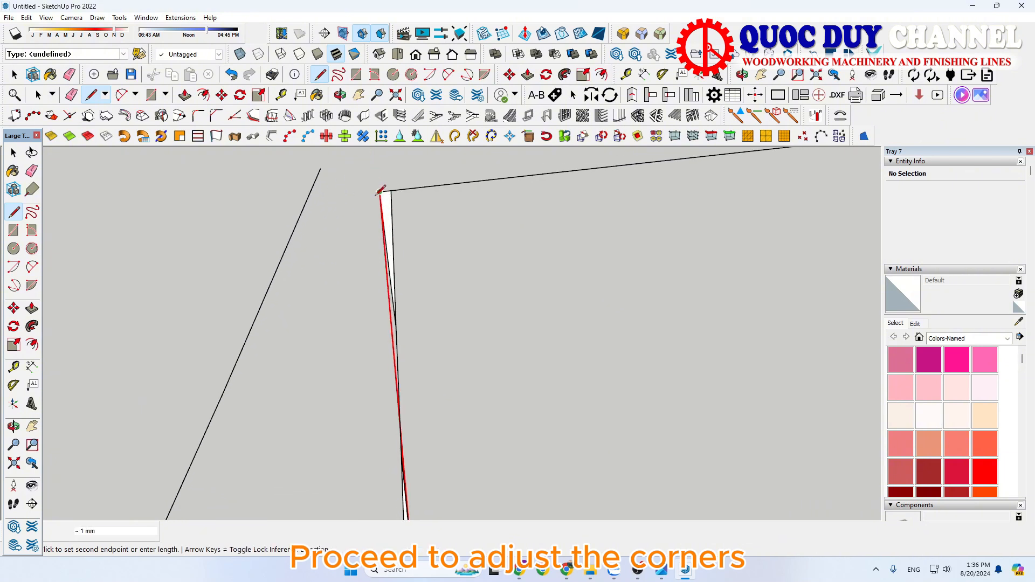
left_click(380, 192)
key("space")
Draw a red-axis line about 713 mm long across the panel between its long sides, slightly inside the uneven far short side.
middle_click_drag(275, 311, 543, 332)
scroll(647, 365, "down", 3)
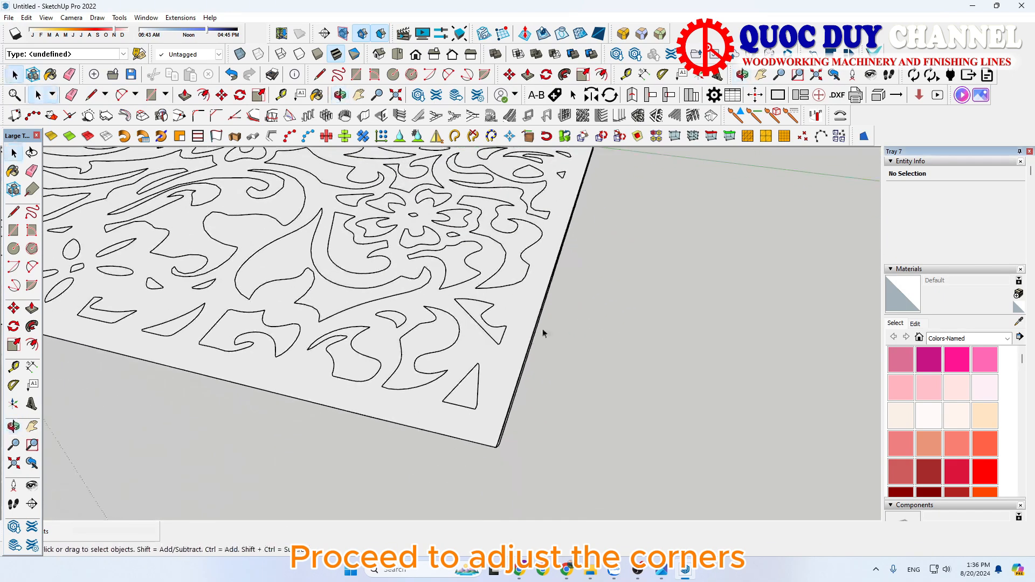
scroll(491, 442, "up", 4)
scroll(492, 442, "up", 3)
key("l")
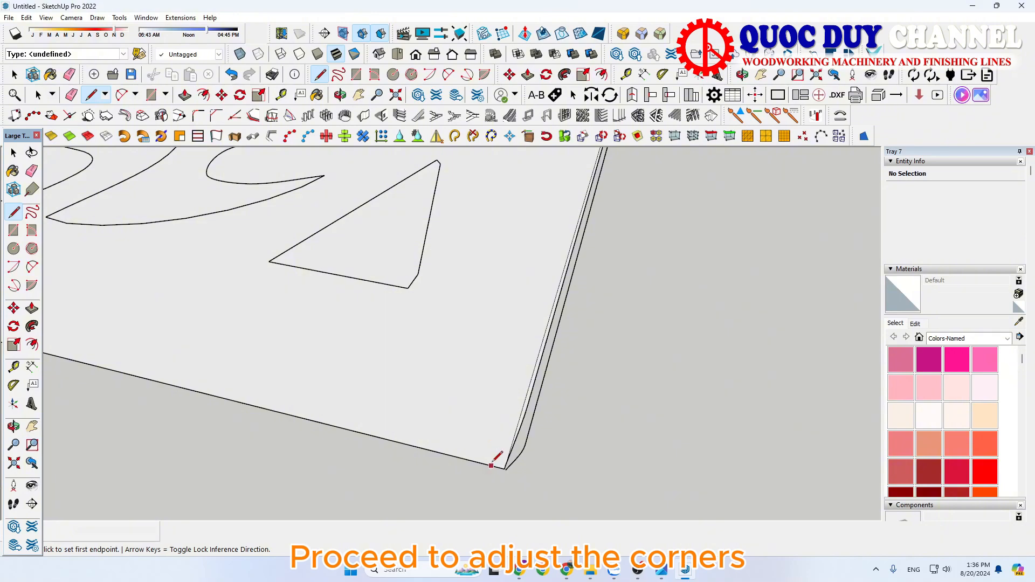
scroll(507, 350, "down", 5)
middle_click_drag(512, 307, 451, 511, "shift")
scroll(452, 510, "down", 2)
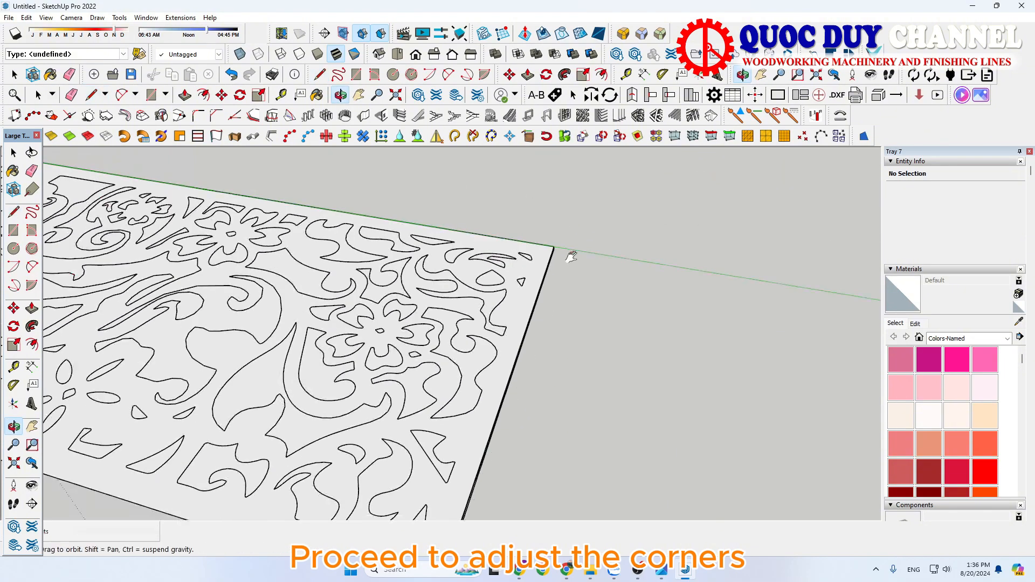
middle_click_drag(571, 254, 526, 299, "shift")
scroll(524, 298, "up", 2)
scroll(526, 296, "up", 6)
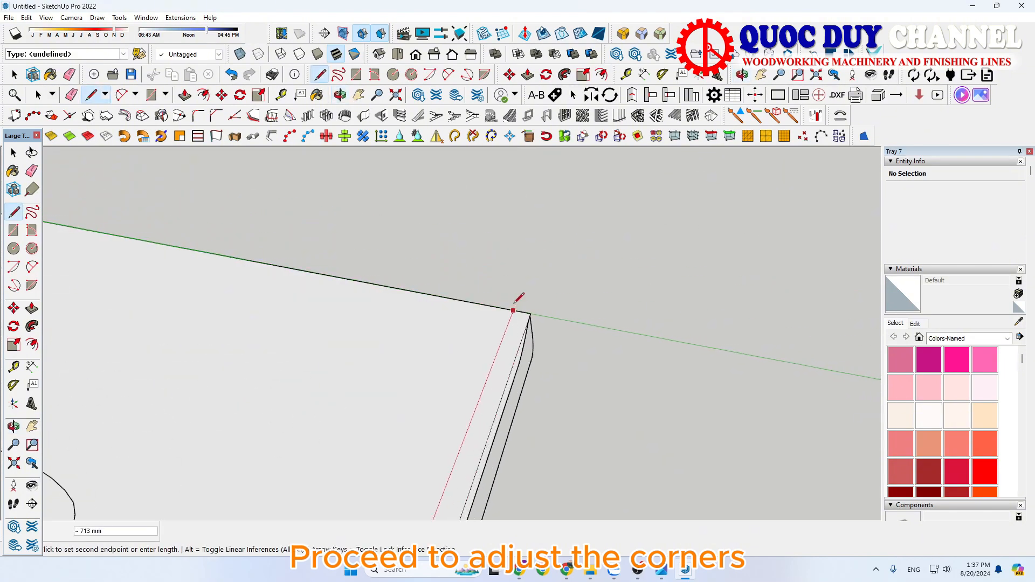
left_click(513, 314)
Delete the panel's face and the leftover long-side stub beyond the new inset line.
key("space")
left_click(478, 343)
scroll(479, 343, "up", 3)
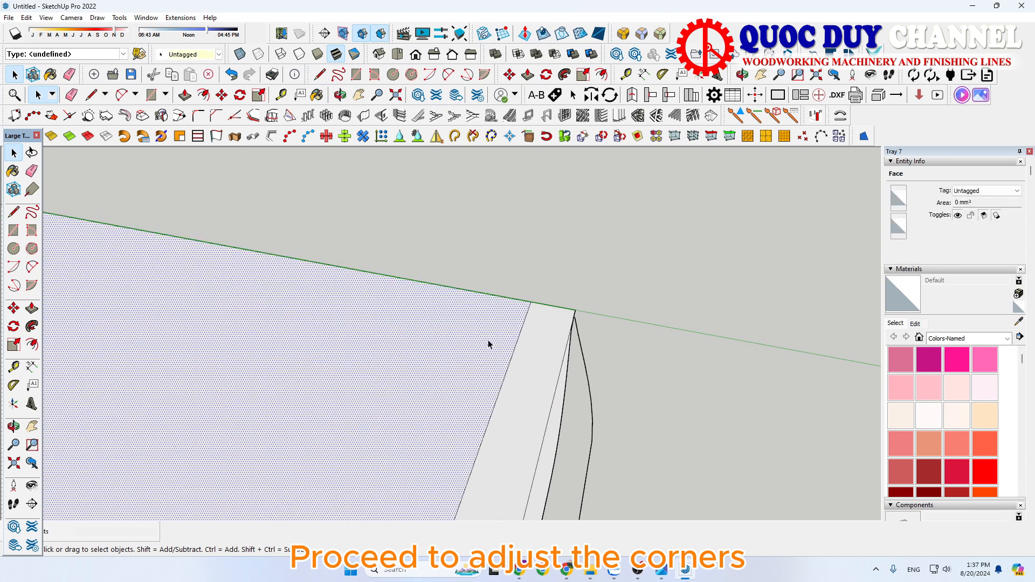
key("Delete")
scroll(585, 255, "down", 8)
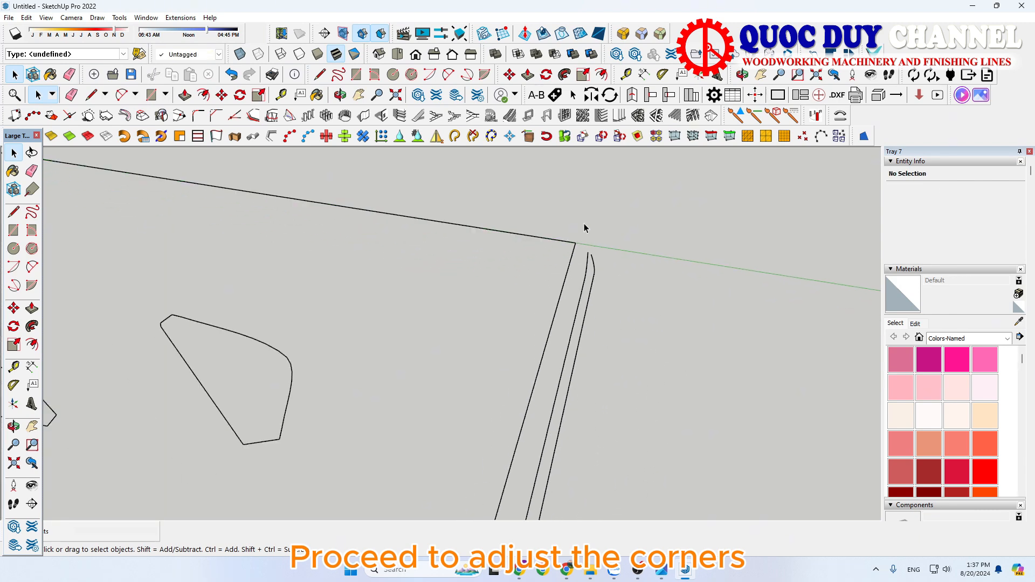
Delete the leftover uneven edges outside the new straight line at the panel's far short side.
scroll(587, 222, "down", 3)
scroll(559, 405, "up", 8)
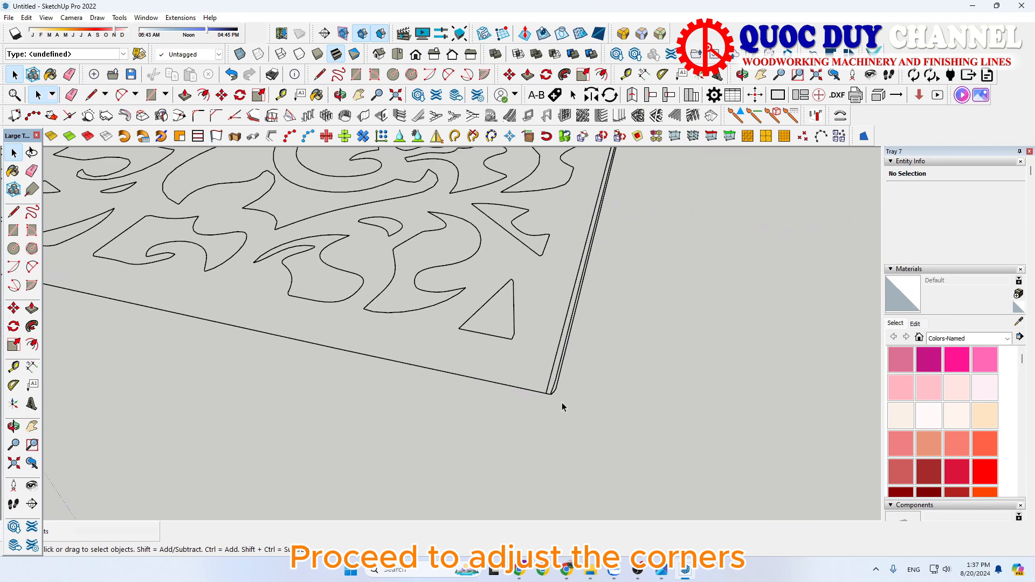
right_click(542, 382)
left_click(540, 382)
scroll(534, 393, "up", 2)
middle_click_drag(535, 385, 528, 376)
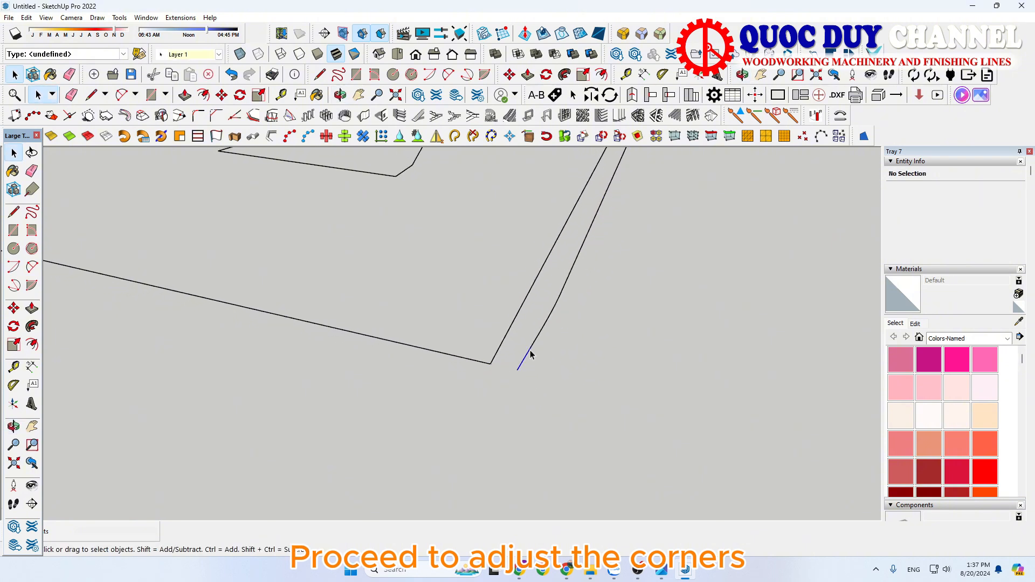
scroll(530, 354, "down", 10)
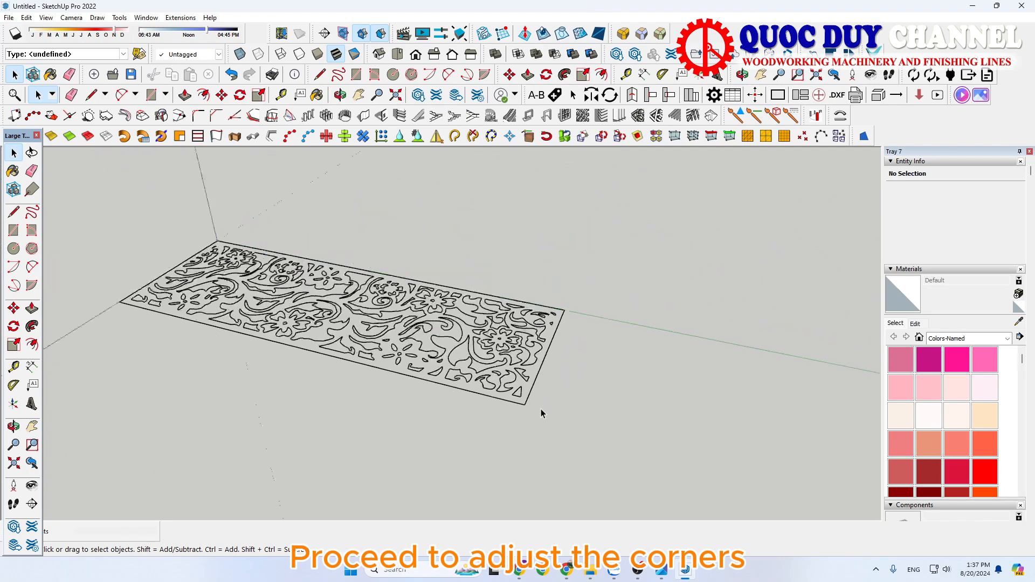
Select all the panel's edges and fill their closed loops with faces using Face Finder.
middle_click_drag(542, 409, 282, 374)
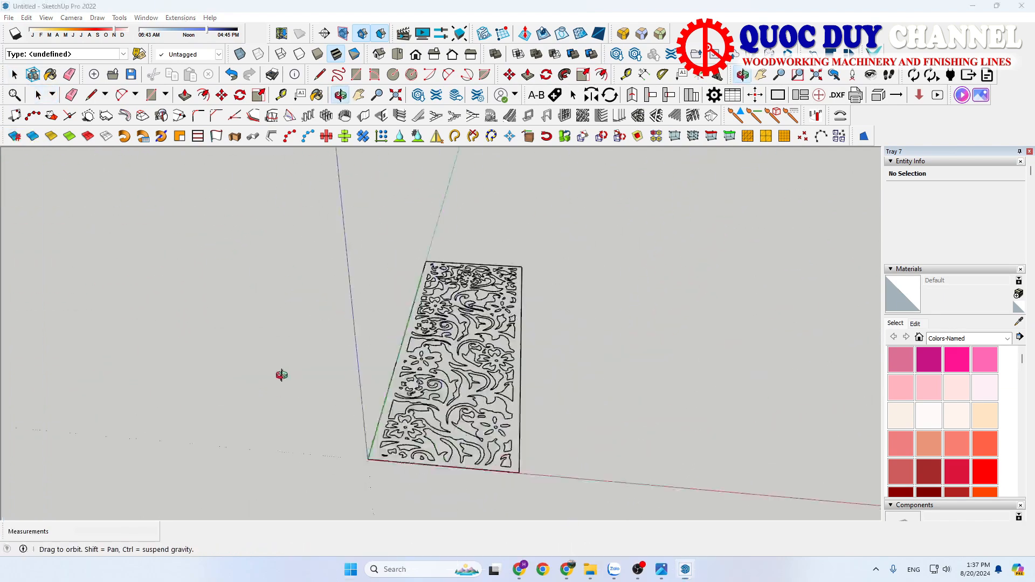
key("super")
key("super")
mouse_move(378, 415)
middle_mouse_down()
mouse_move(542, 429)
mouse_move(540, 403)
mouse_move(582, 437)
middle_mouse_up()
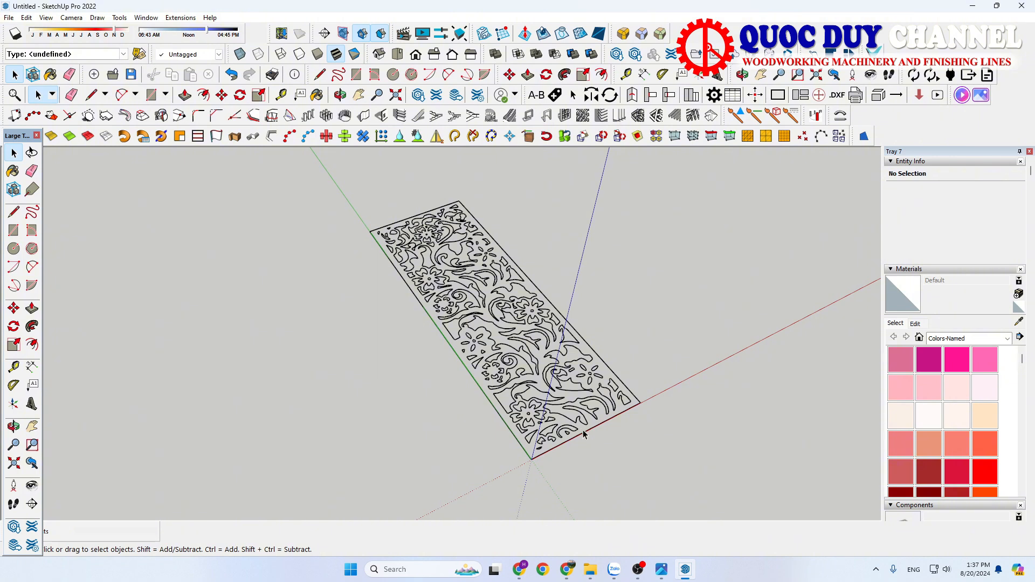
middle_click_drag(617, 342, 387, 353)
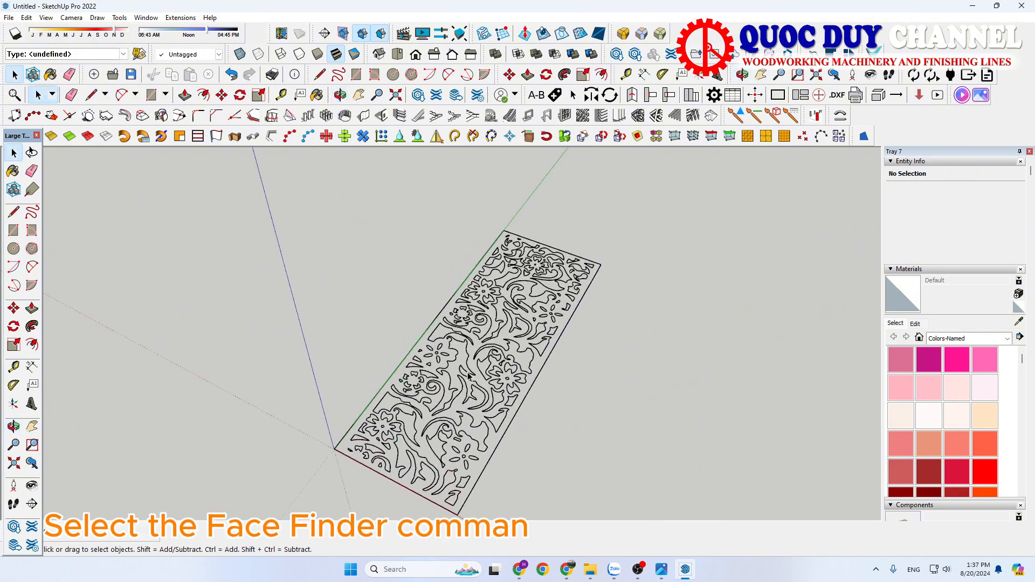
middle_click_drag(469, 391, 493, 319, "shift")
scroll(492, 313, "down", 3)
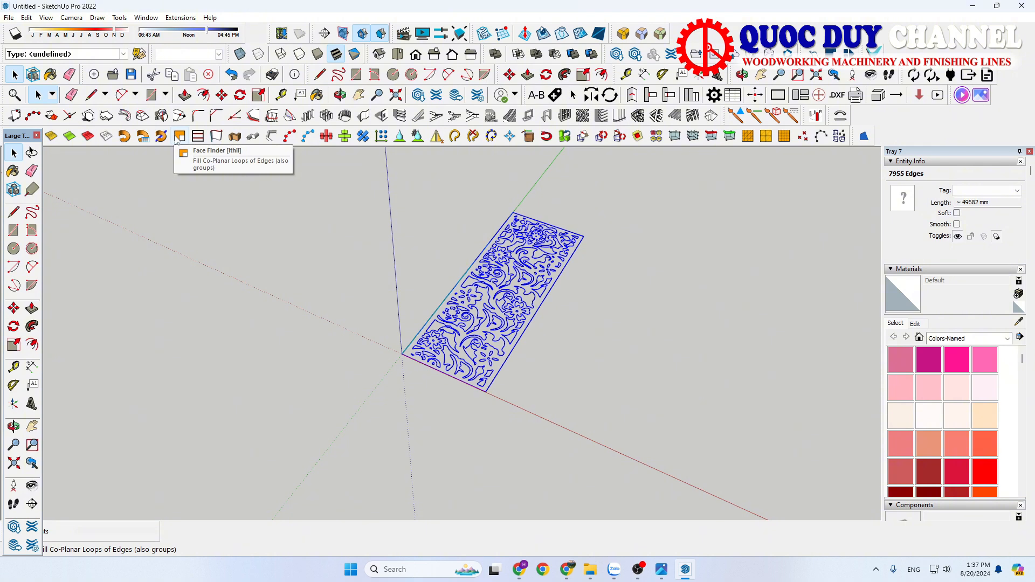
middle_click_drag(456, 286, 518, 381)
Select the panel's openwork face with its bounding edges and copy it along the red axis beside the original.
left_click(517, 381)
scroll(521, 374, "up", 3)
left_click(526, 370)
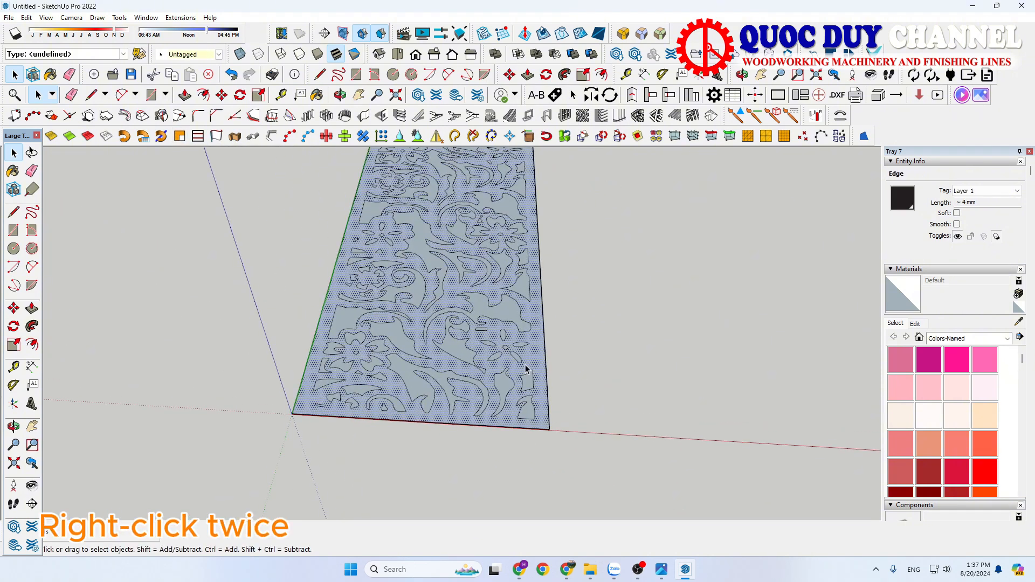
key("m")
left_click(549, 429)
key("ctrl")
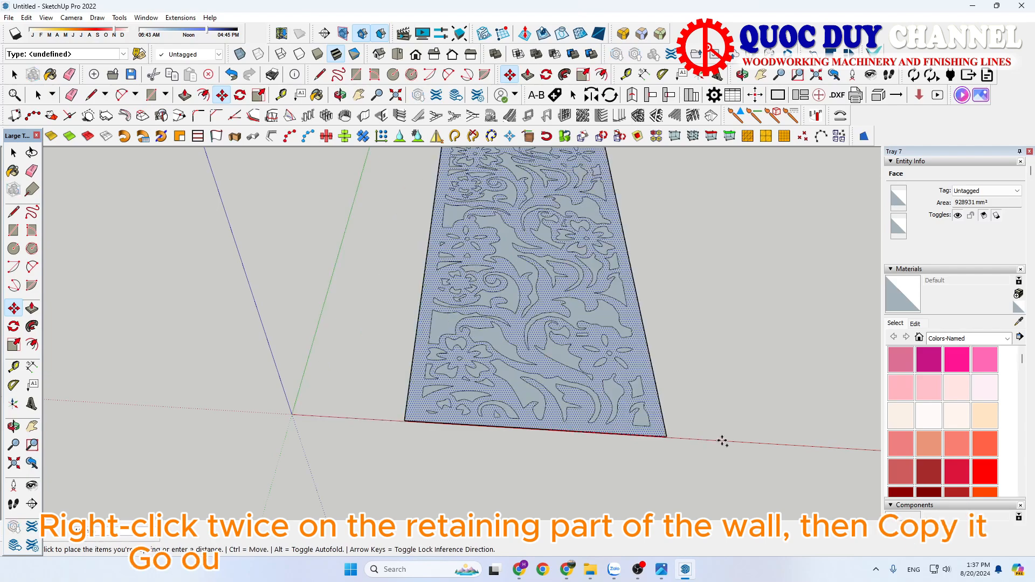
left_click(852, 447)
key("space")
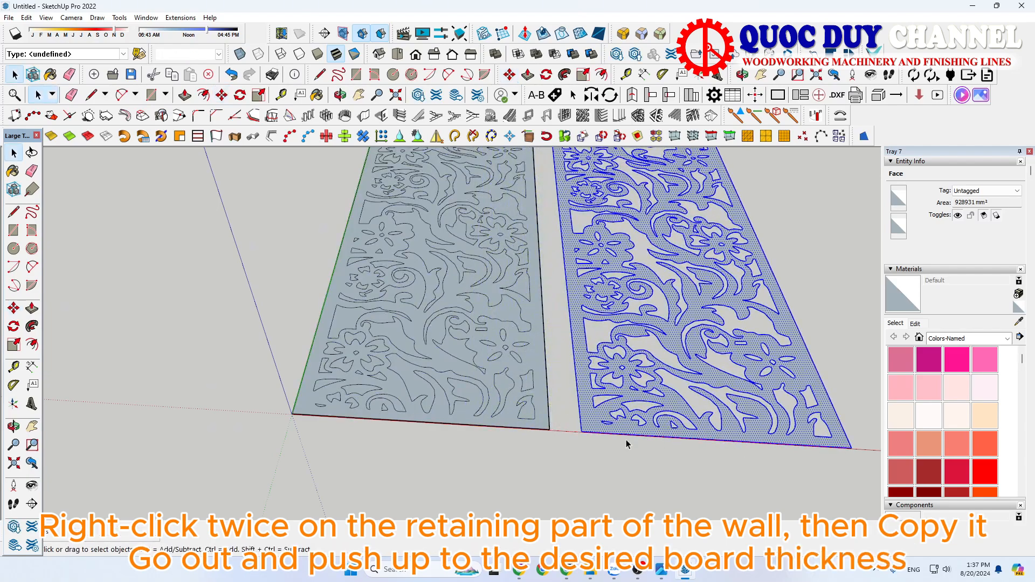
Delete the entire original filled panel, keeping the openwork copy beside it.
scroll(477, 439, "down", 3)
left_click(477, 436)
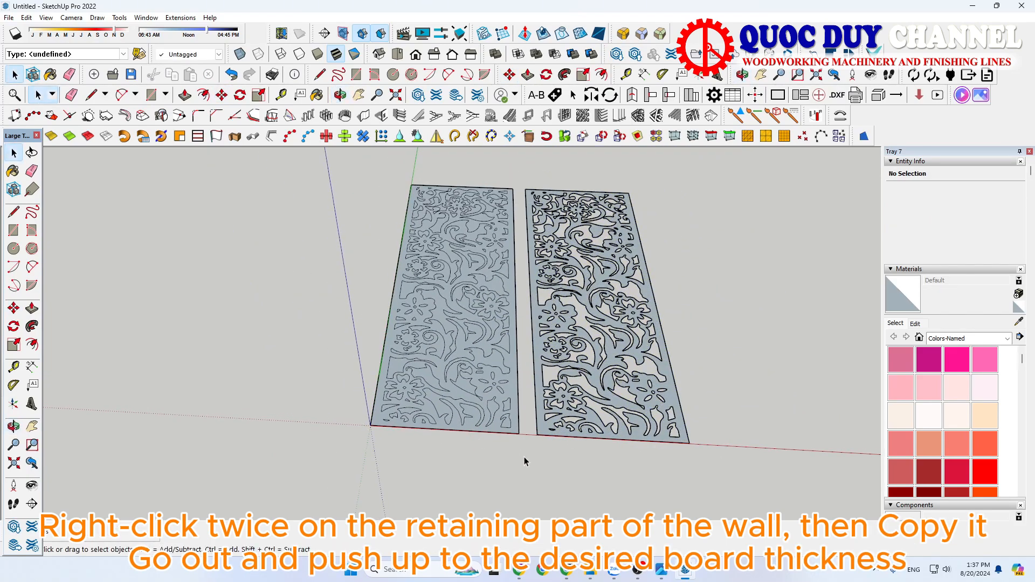
left_click_drag(524, 457, 474, 247)
left_click_drag(408, 198, 370, 183)
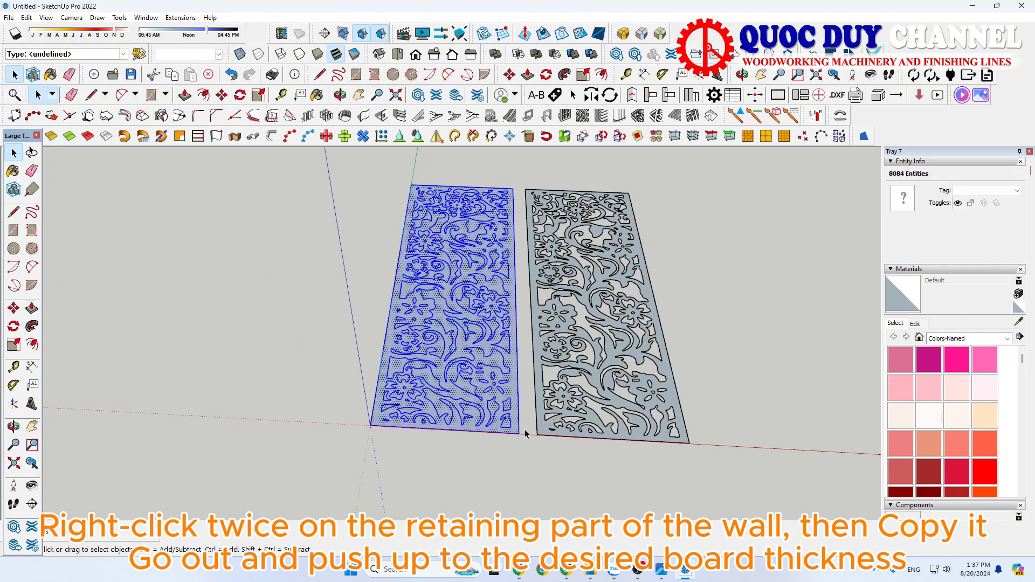
key("Delete")
scroll(539, 426, "up", 4)
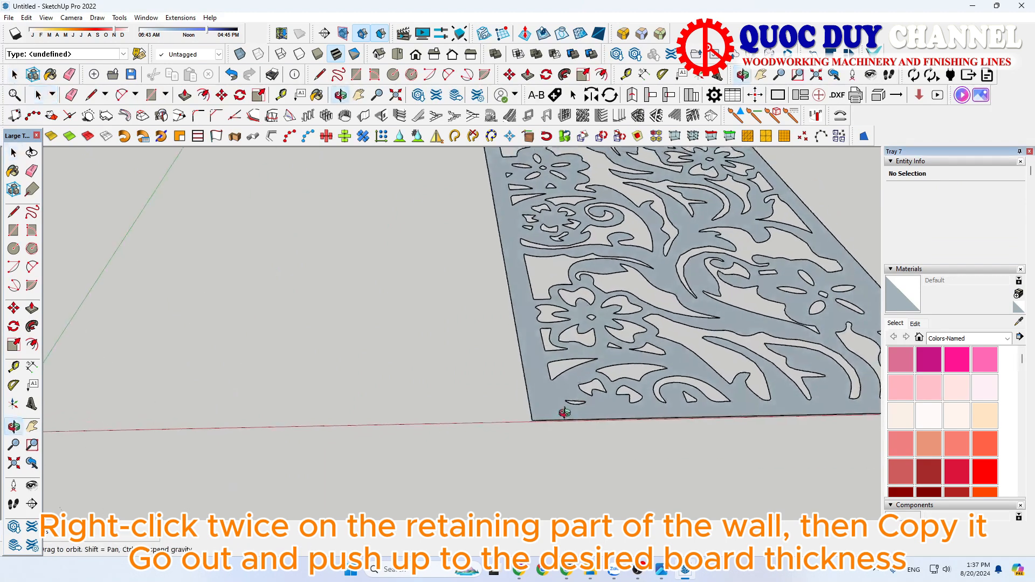
Push/Pull the copied panel's face upward to give the board its thickness.
key("p")
left_click(566, 418)
scroll(564, 388, "up", 2)
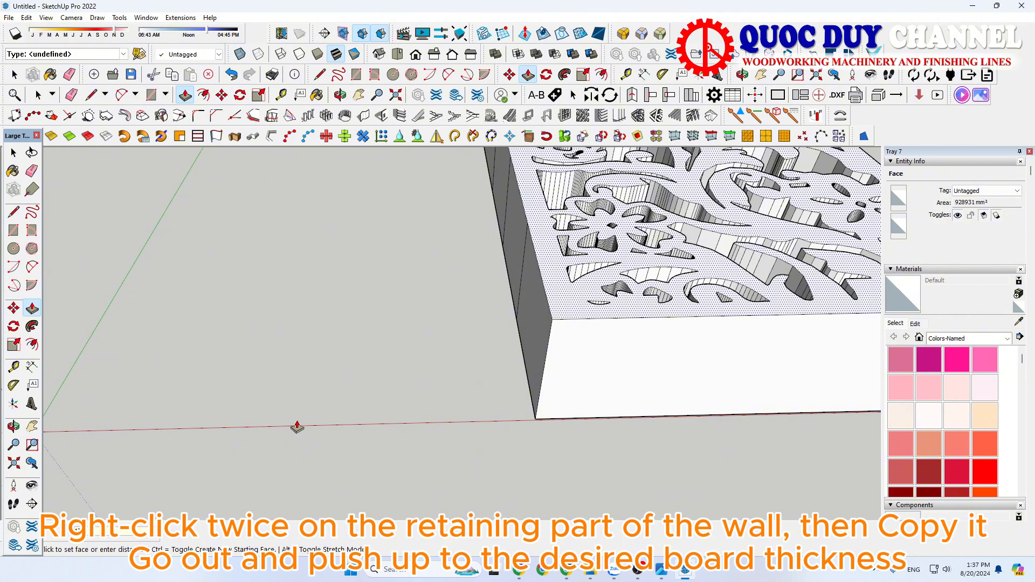
key("Return")
scroll(295, 431, "down", 6)
key("space")
middle_click_drag(370, 437, 481, 458)
scroll(496, 409, "up", 3)
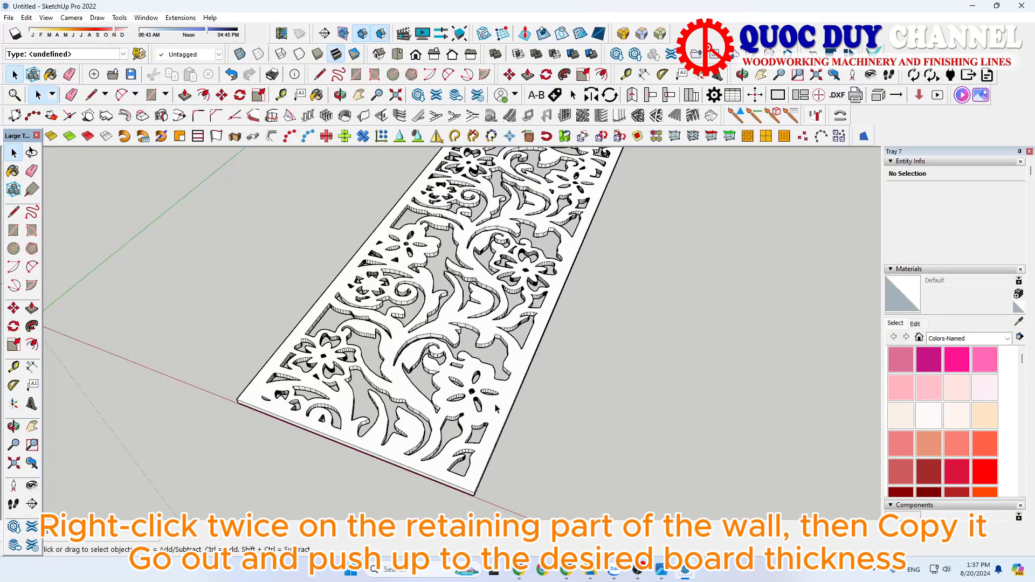
Select the whole extruded panel and apply Soften/Smooth Edges to its geometry.
triple_click(497, 409)
right_click(496, 408)
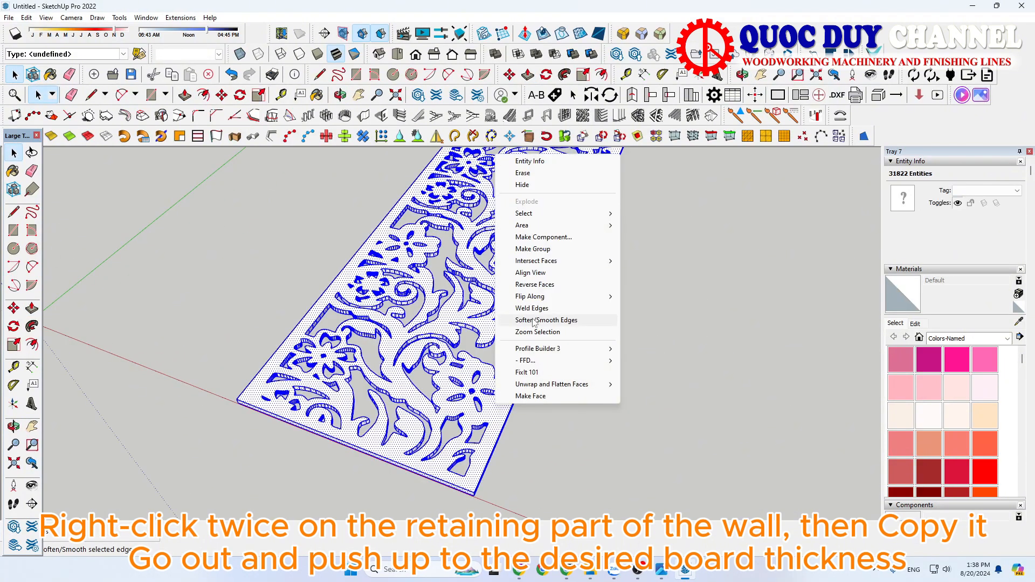
left_click(534, 322)
scroll(941, 273, "up", 10)
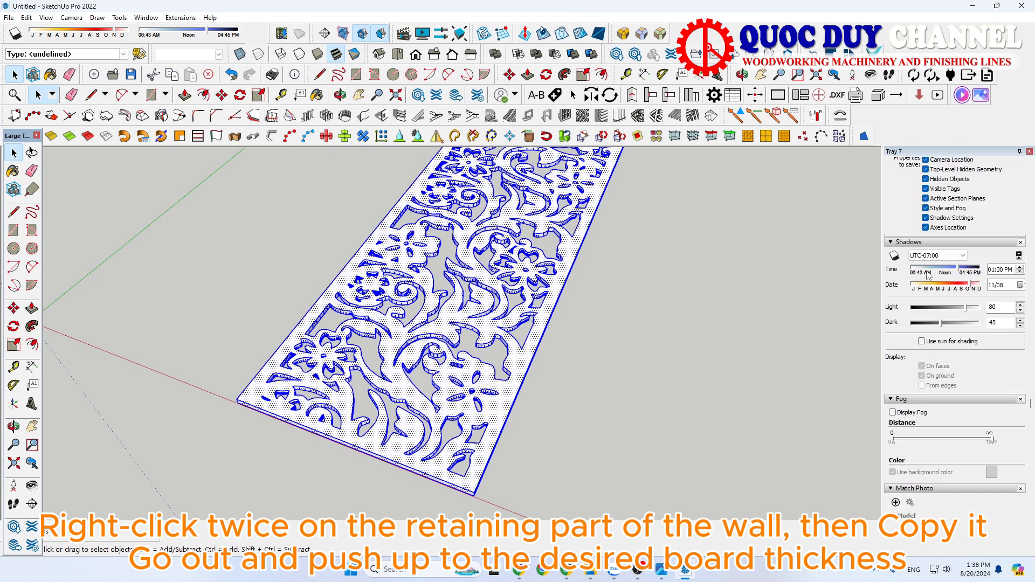
Paint the whole selected panel with Wood Cherry Original from the Wood material collection.
scroll(947, 318, "up", 5)
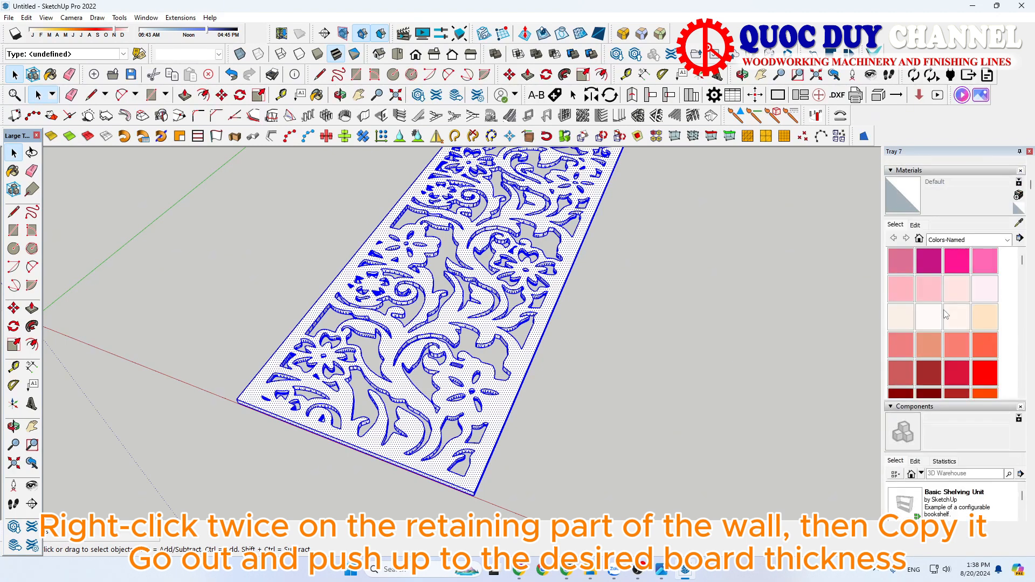
left_click(964, 305)
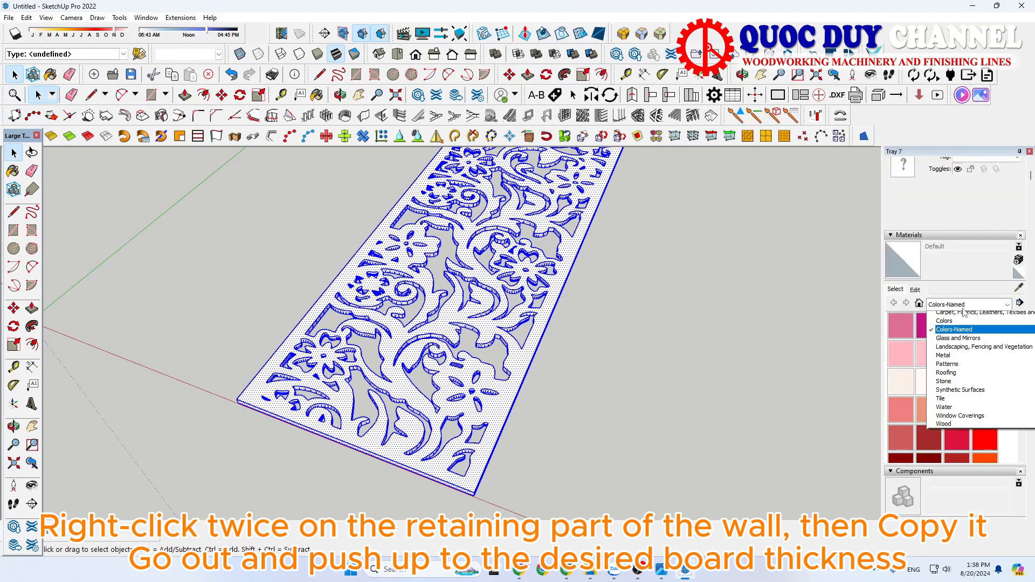
left_click(955, 445)
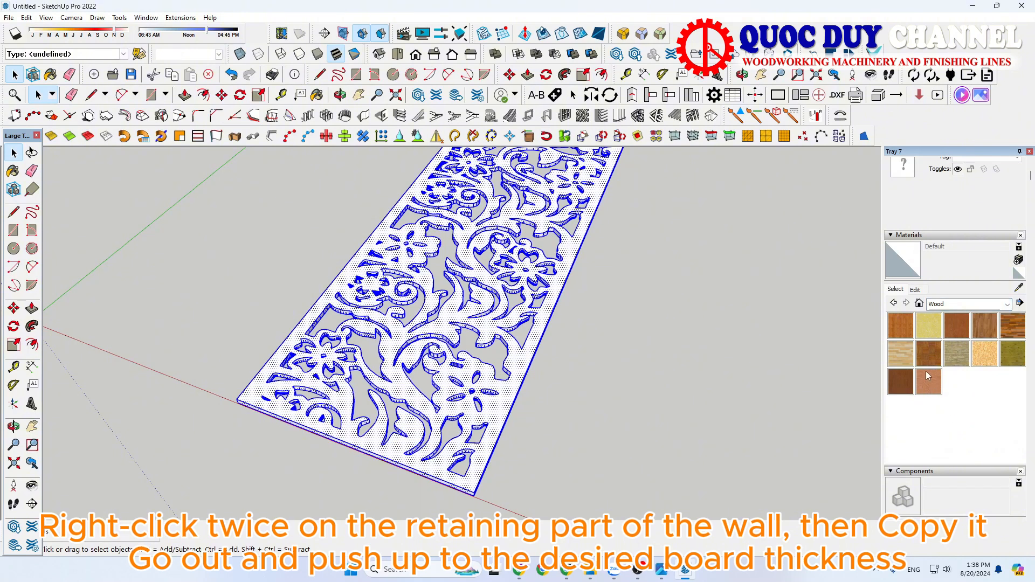
left_click(910, 326)
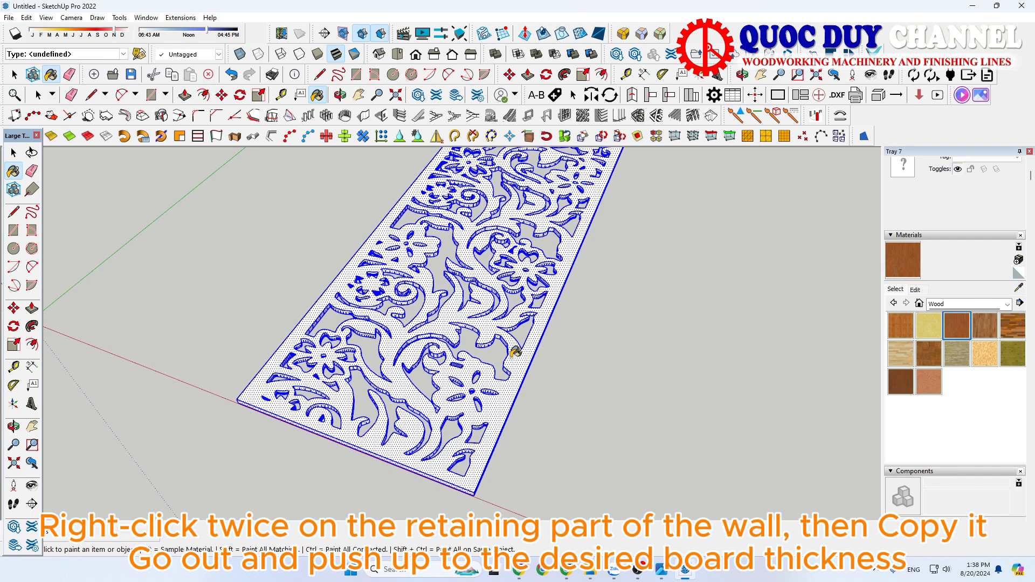
left_click(515, 351)
scroll(515, 352, "up", 1)
scroll(453, 307, "down", 3)
key("space")
left_click(599, 358)
scroll(486, 330, "down", 3)
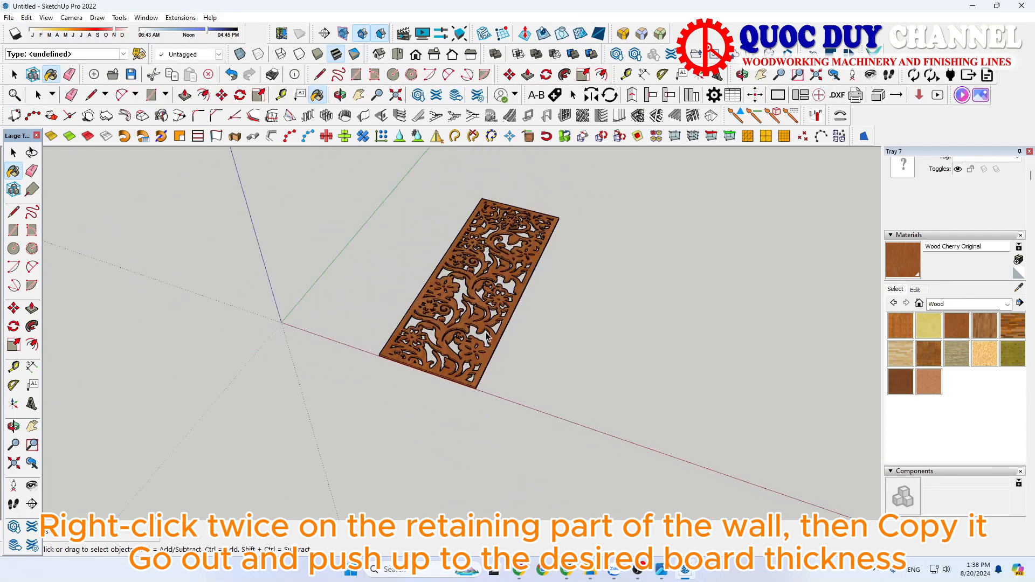
Select the entire cherry-wood panel and make it a group.
middle_click_drag(383, 327, 456, 337)
scroll(456, 337, "down", 1)
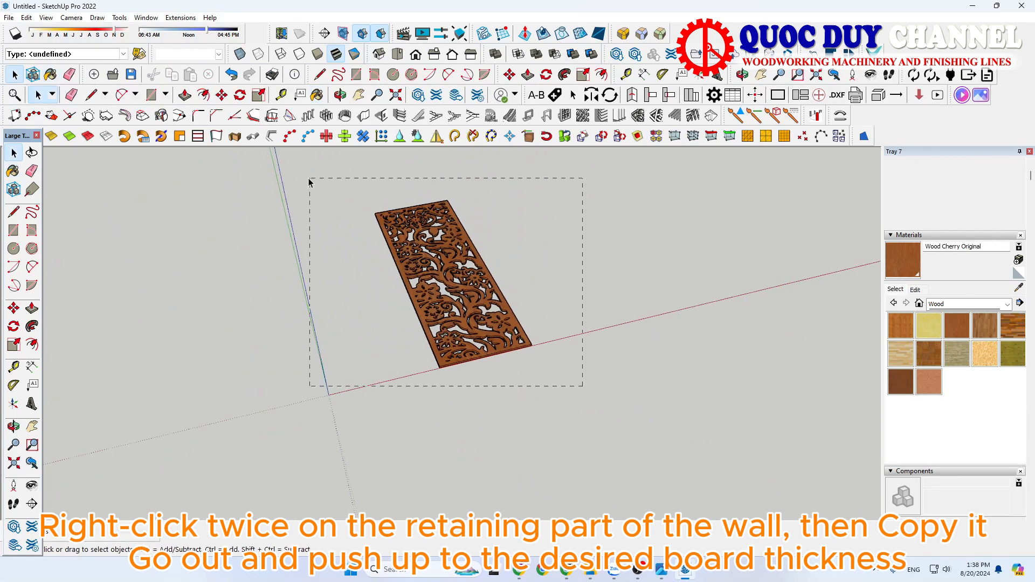
middle_click_drag(421, 356, 484, 352)
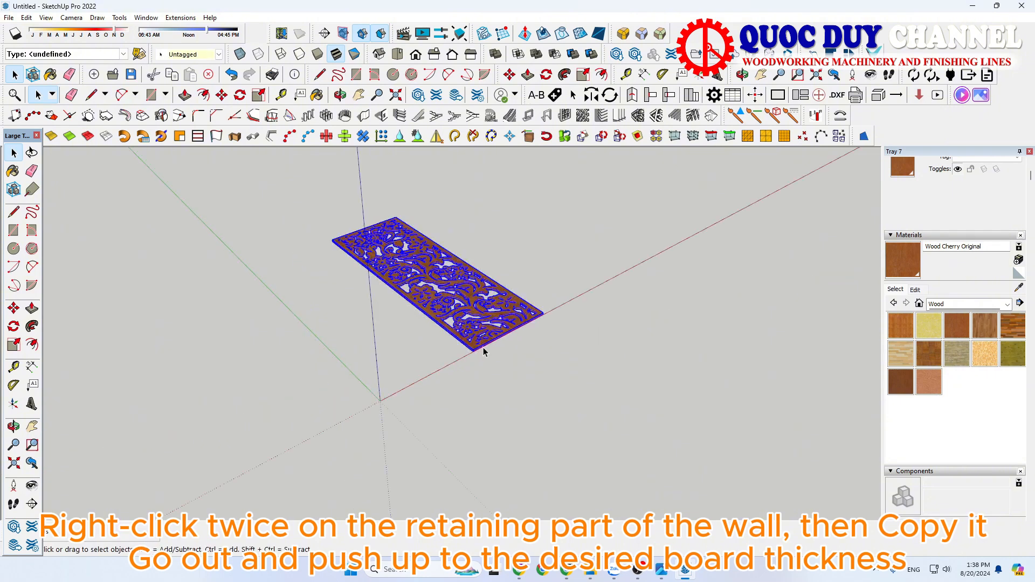
Rotate the panel group 90 degrees about the red axis at its lower corner to stand it upright.
scroll(478, 351, "up", 6)
key("q")
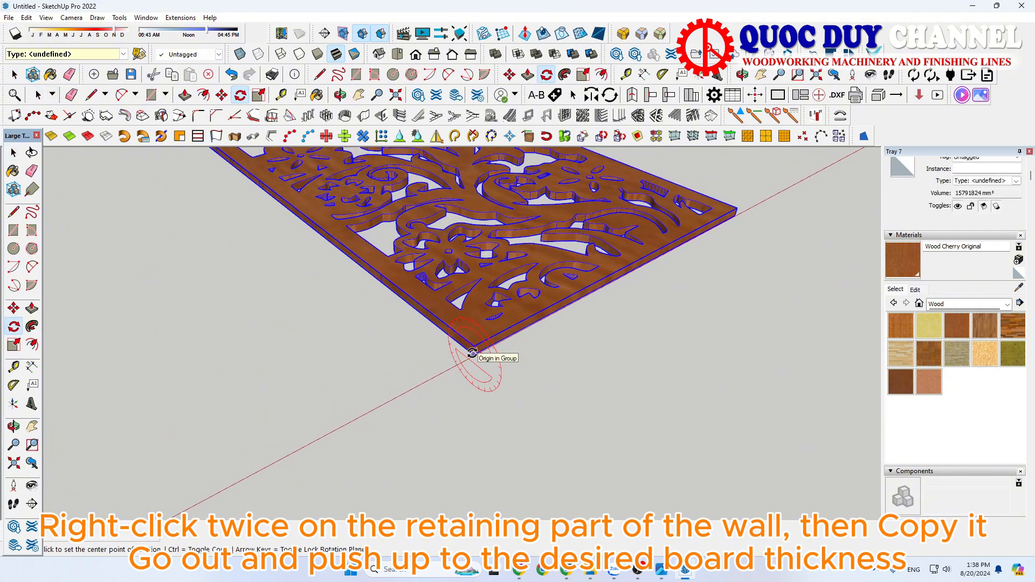
left_click(450, 337)
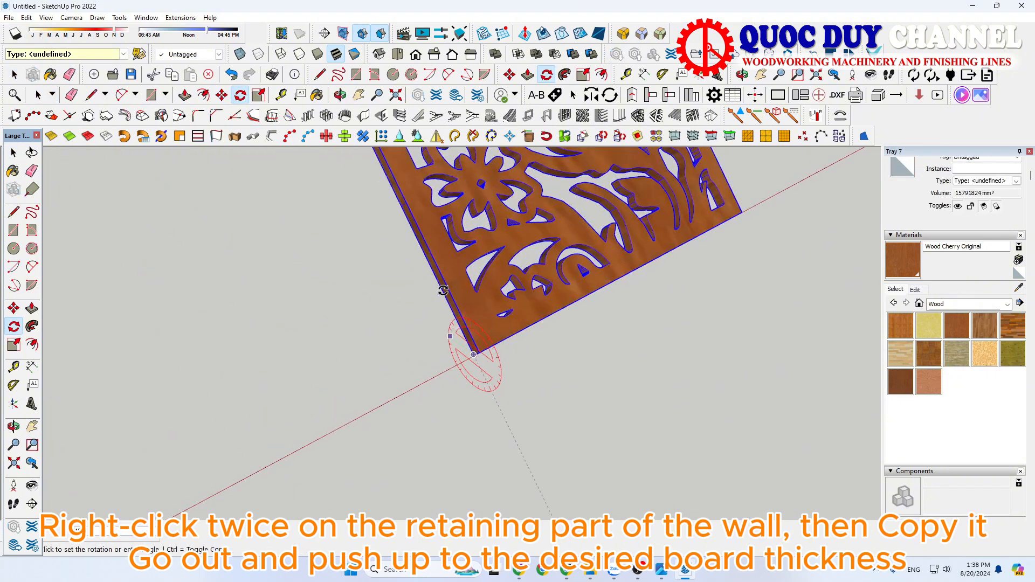
type("90")
key("Return")
key("space")
scroll(378, 355, "down", 2)
left_click(365, 404)
scroll(365, 404, "down", 4)
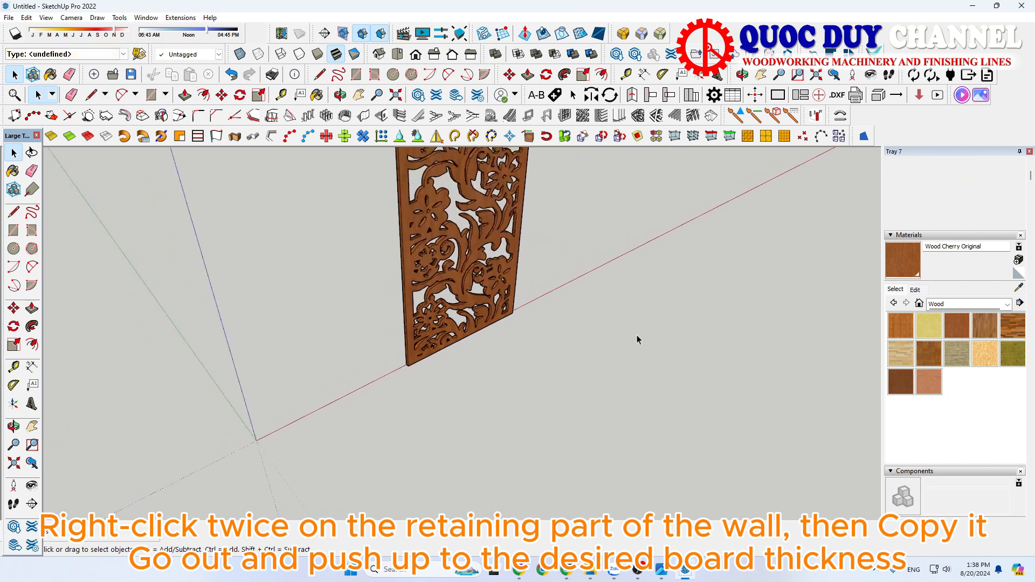
Turn on shadows and hide the drawing axes to present the upright panel.
middle_click_drag(638, 339, 458, 224)
scroll(331, 322, "down", 3)
scroll(431, 313, "down", 1)
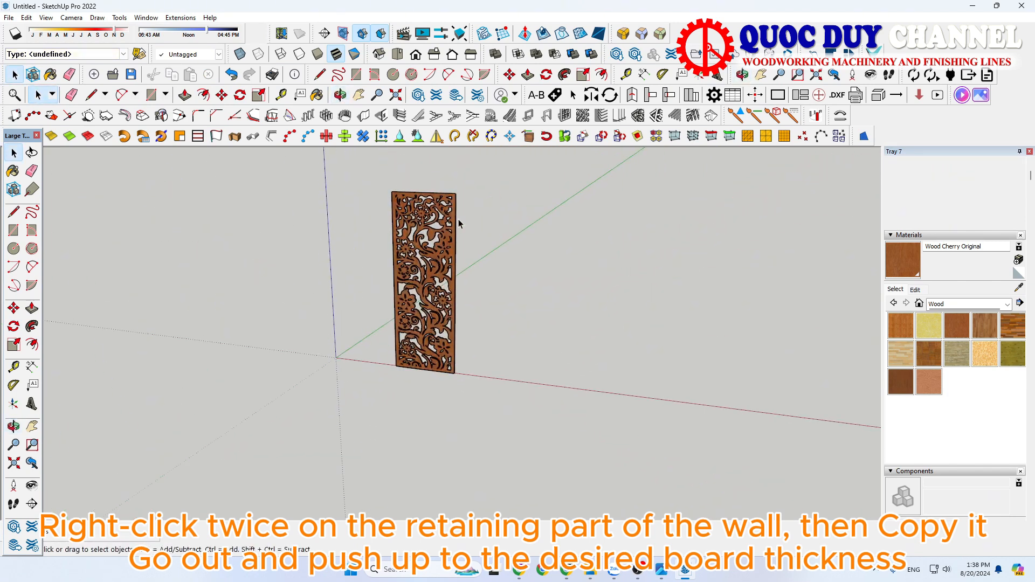
scroll(432, 232, "up", 3)
scroll(431, 234, "up", 2)
scroll(431, 234, "down", 3)
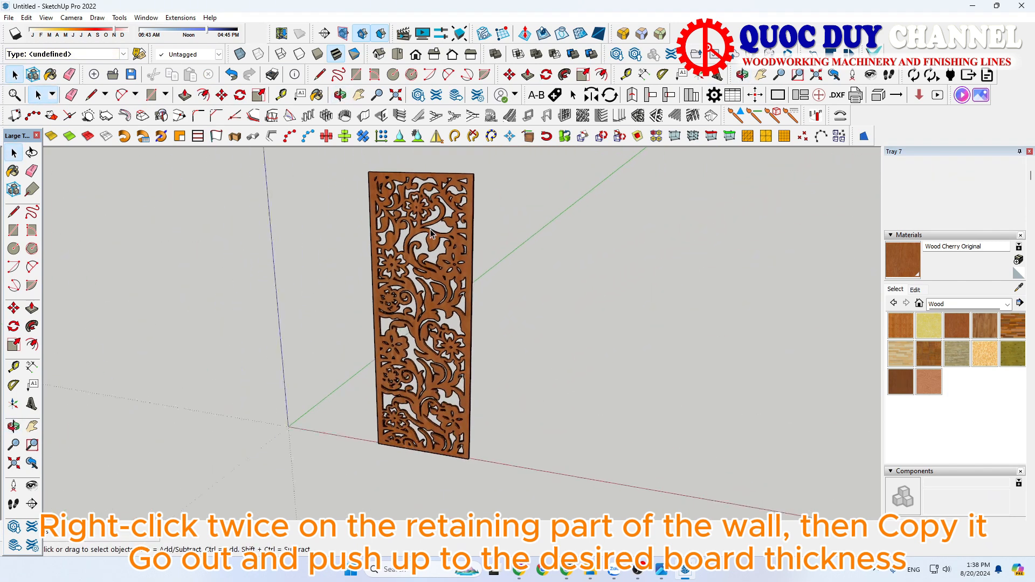
left_click(15, 35)
left_click(46, 18)
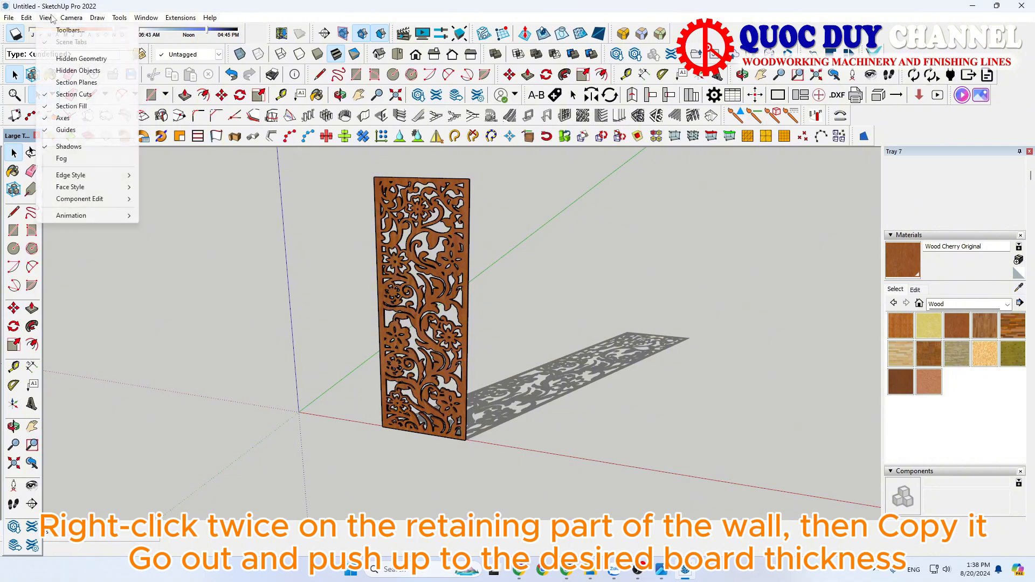
left_click(63, 118)
mouse_move(459, 335)
middle_mouse_down()
mouse_move(488, 354)
mouse_move(469, 431)
mouse_move(654, 390)
mouse_move(688, 357)
mouse_move(367, 386)
mouse_move(872, 366)
mouse_move(600, 289)
mouse_move(874, 330)
mouse_move(559, 293)
mouse_move(356, 363)
mouse_move(324, 334)
mouse_move(350, 313)
mouse_move(309, 316)
mouse_move(324, 335)
middle_mouse_up()
scroll(355, 360, "up", 2)
scroll(351, 313, "up", 1)
scroll(310, 320, "down", 2)
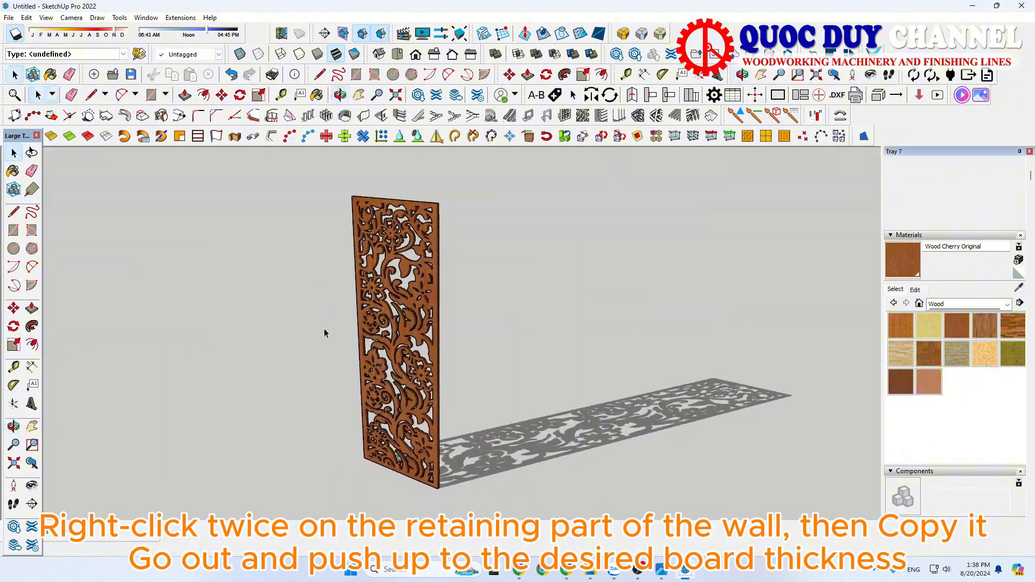